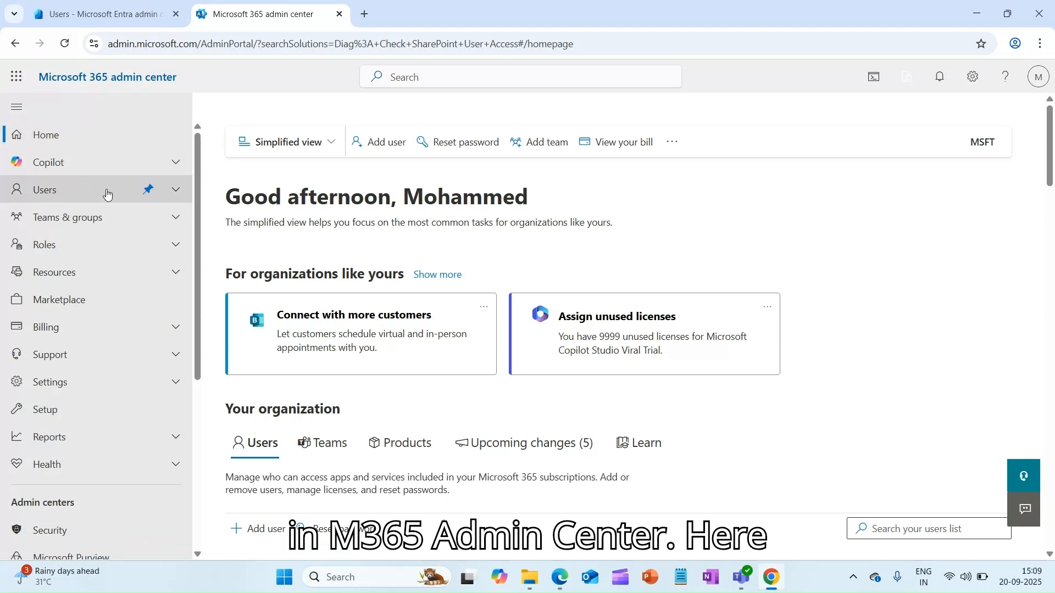
# Open the Add a user form from the Active users list, ready to enter the first name.
pyautogui.click(176, 190)
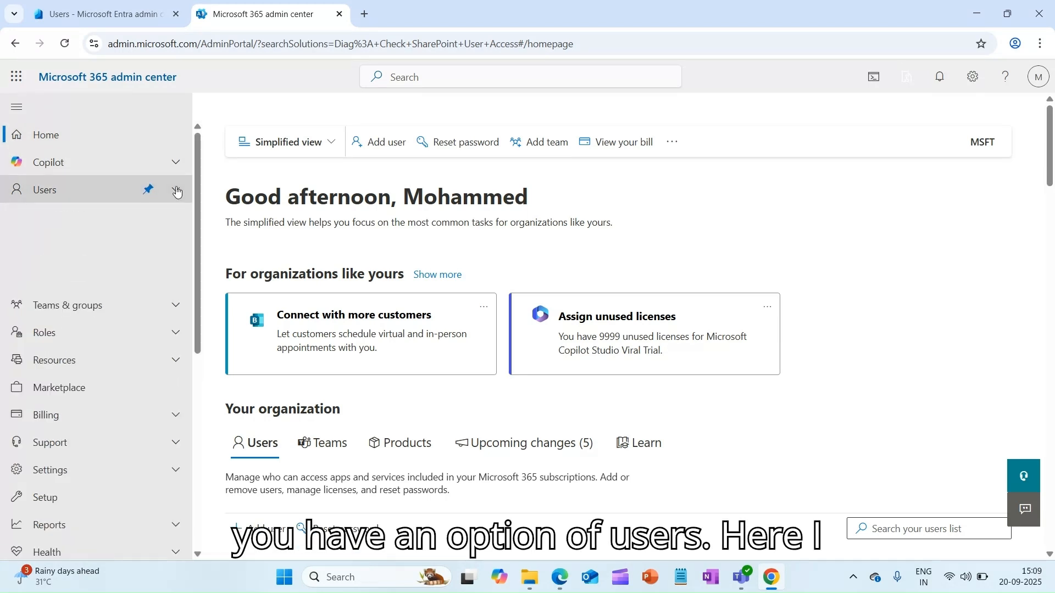
pyautogui.click(80, 217)
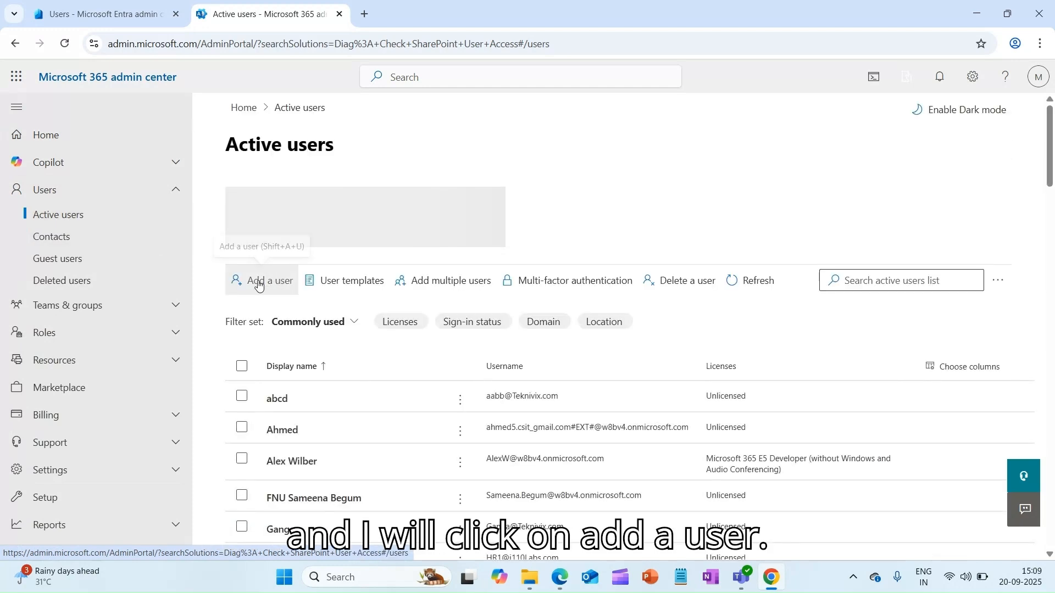
pyautogui.click(258, 285)
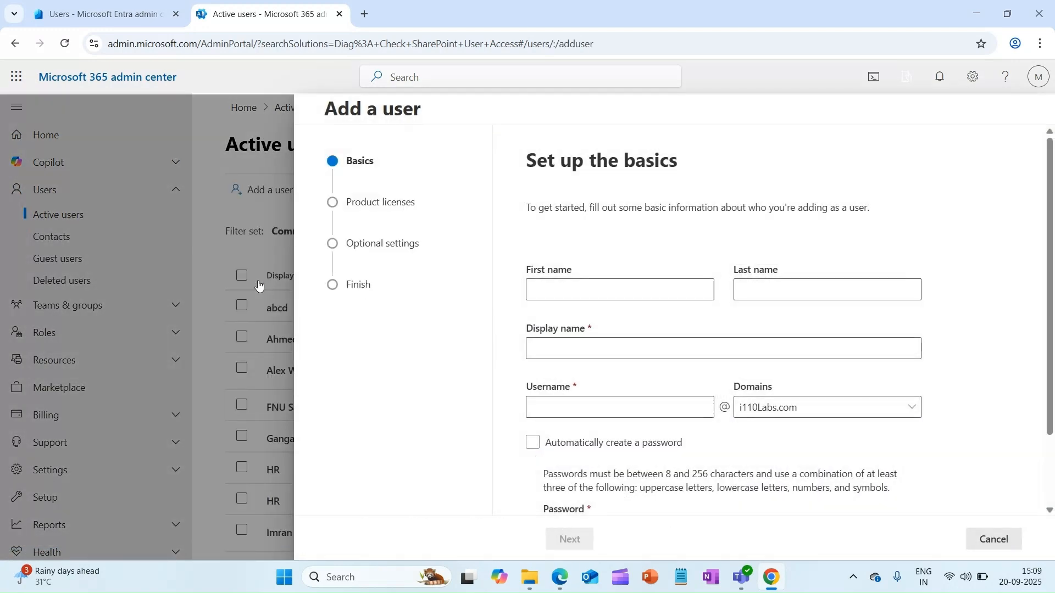
pyautogui.click(579, 288)
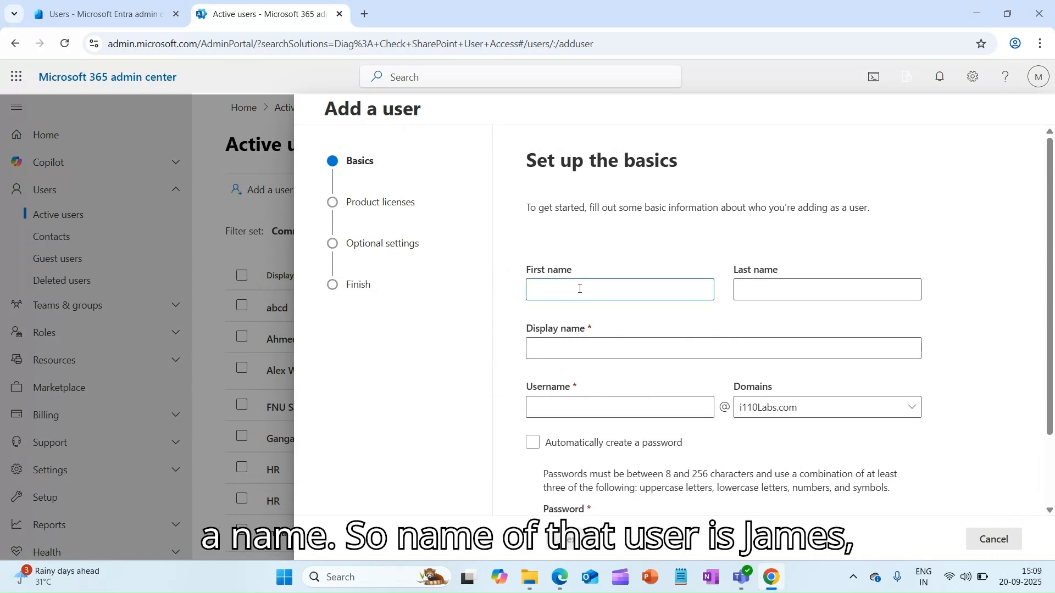
# Fill in the display name and the new user's username on the Teknivix.com domain.
pyautogui.press('Tab')
pyautogui.press('Tab')
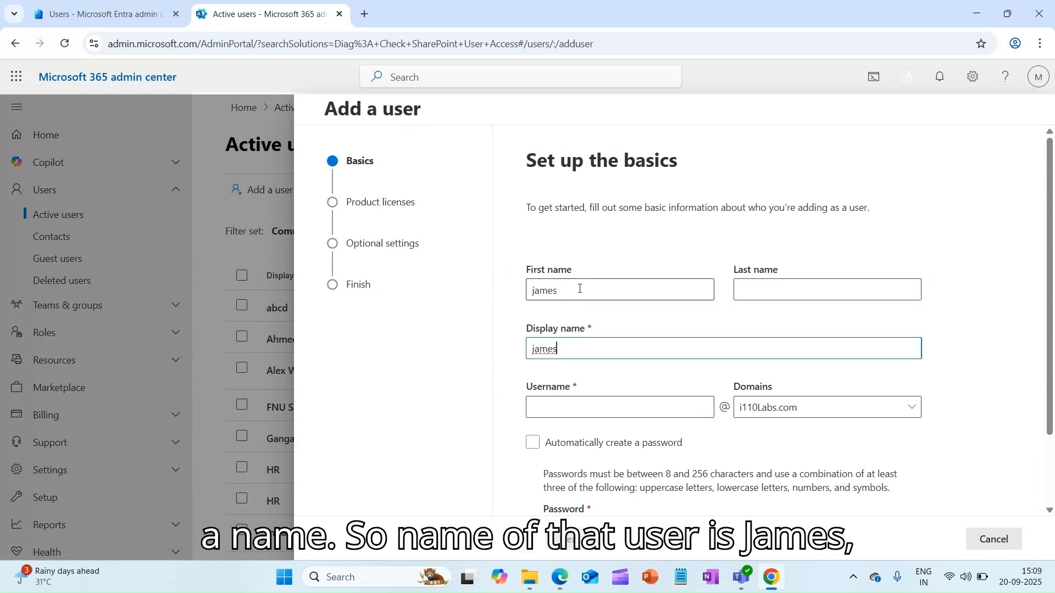
pyautogui.click(591, 409)
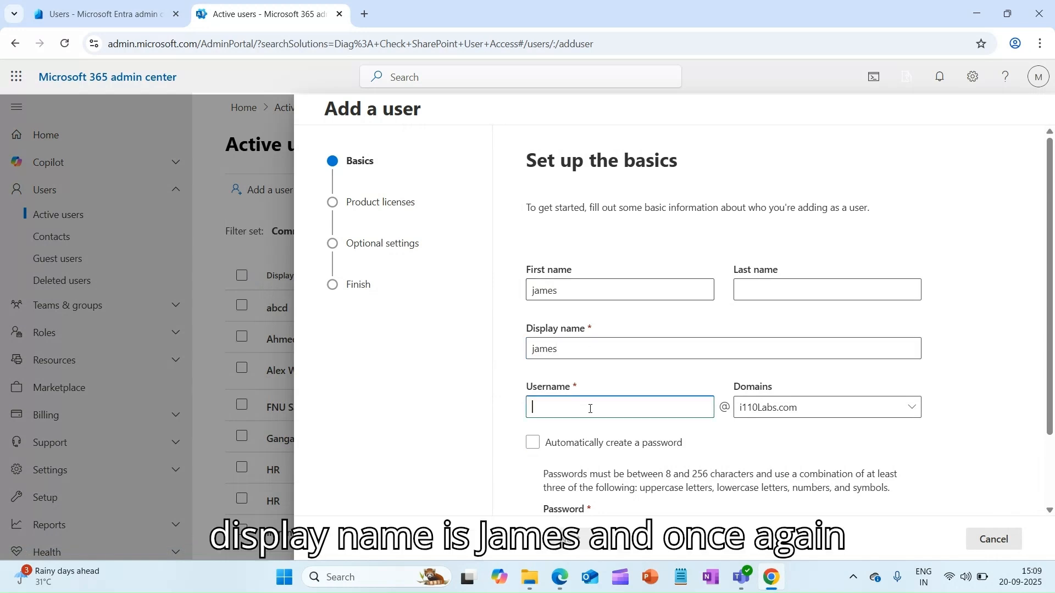
pyautogui.write('james')
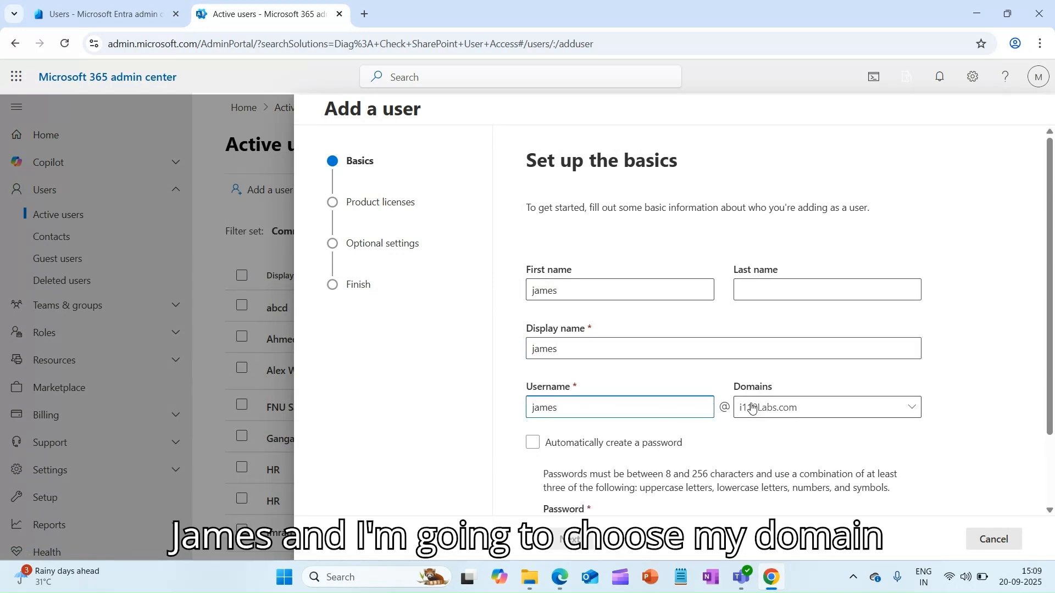
pyautogui.click(776, 413)
pyautogui.click(777, 458)
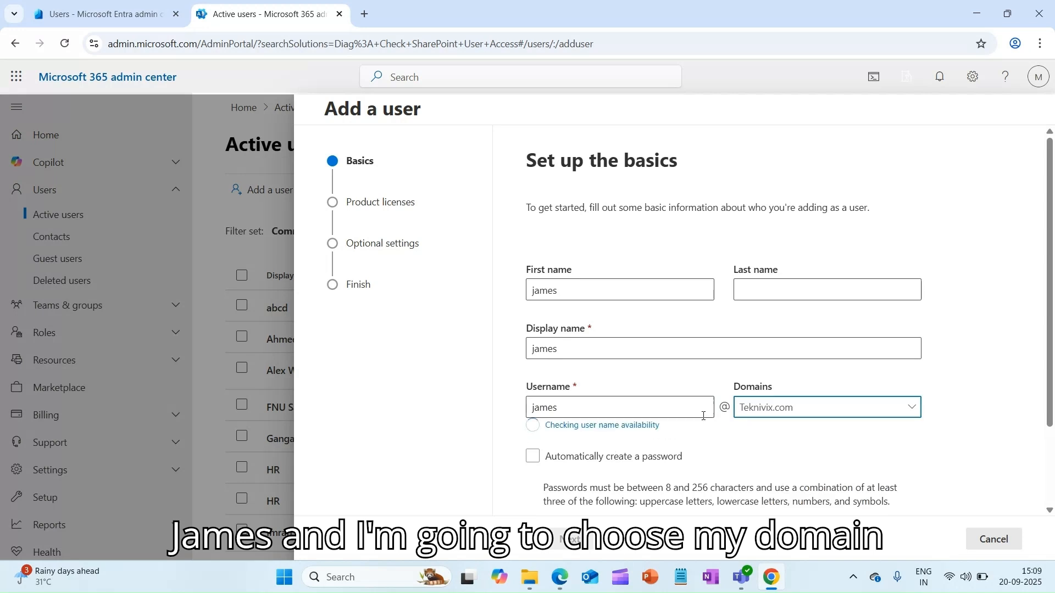
# Toggle automatic password creation off so the password is set manually.
pyautogui.scroll(-1, 620, 365)
pyautogui.scroll(-1, 619, 360)
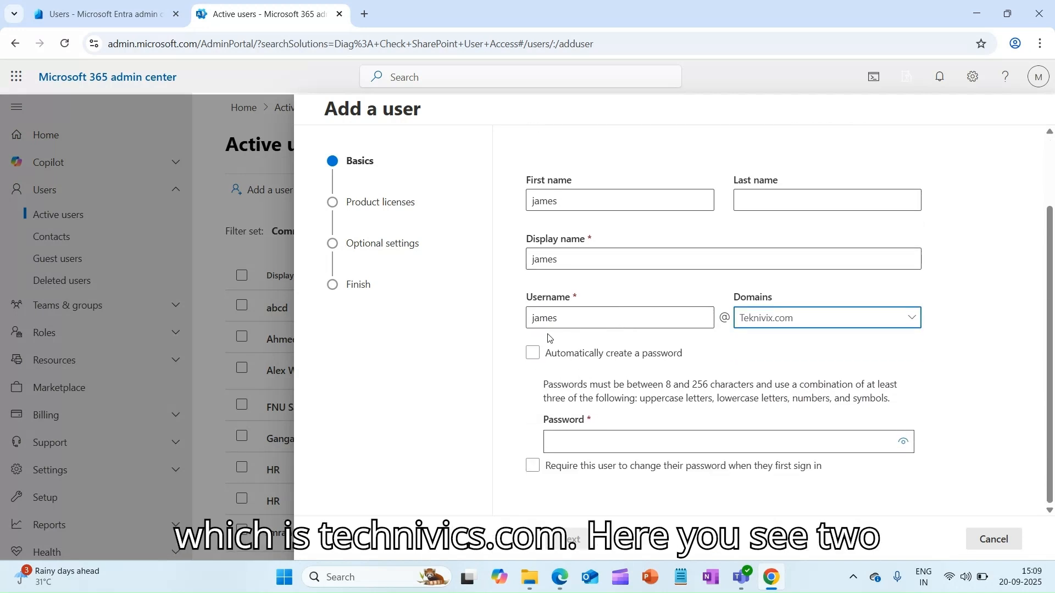
pyautogui.click(550, 354)
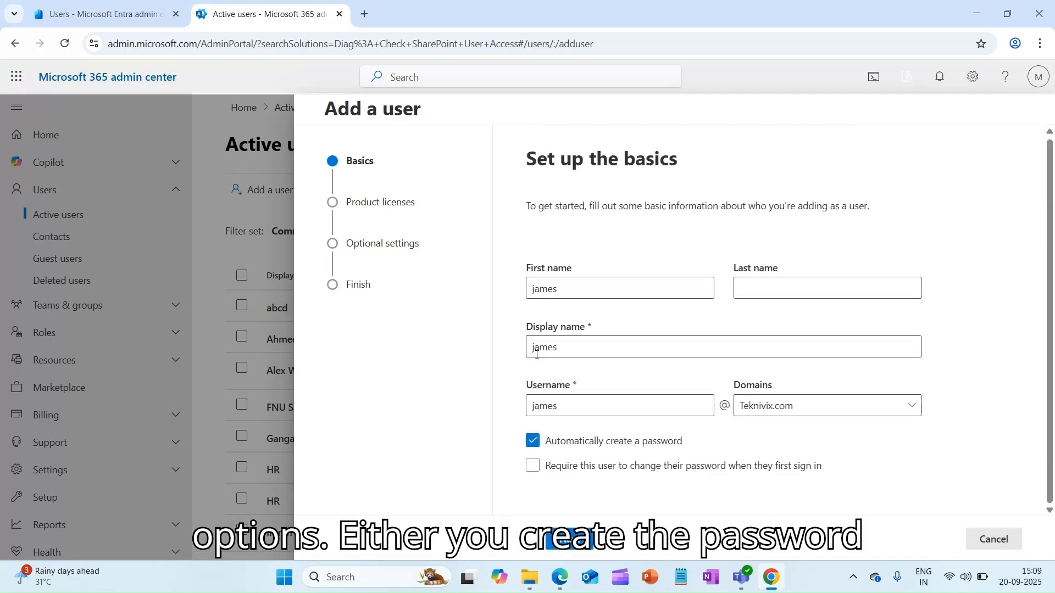
pyautogui.click(533, 441)
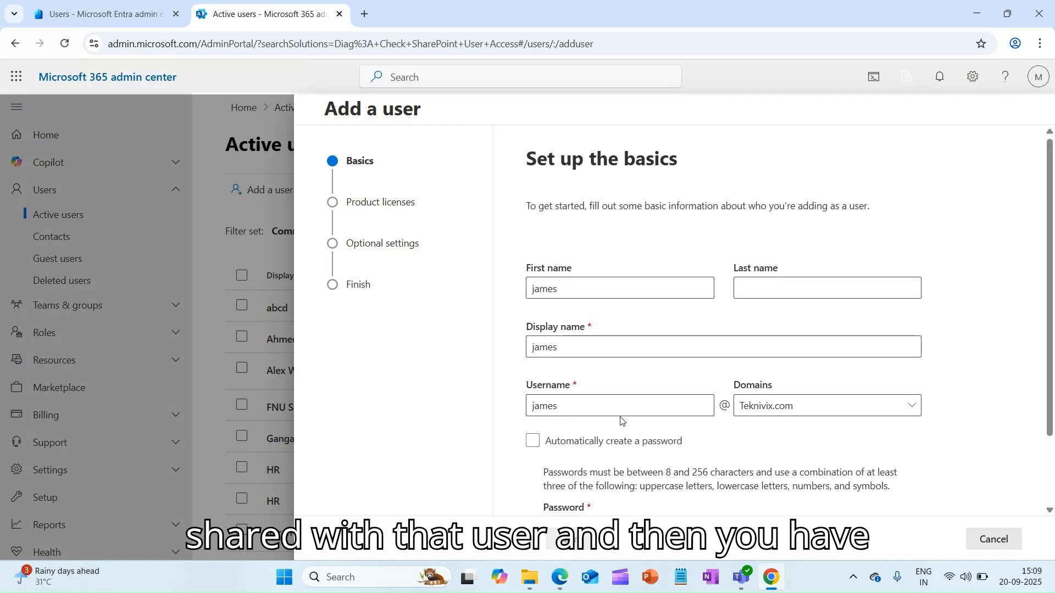
# Leave the first-sign-in password change unrequired and keep manual password entry.
pyautogui.scroll(-2, 605, 434)
pyautogui.click(532, 465)
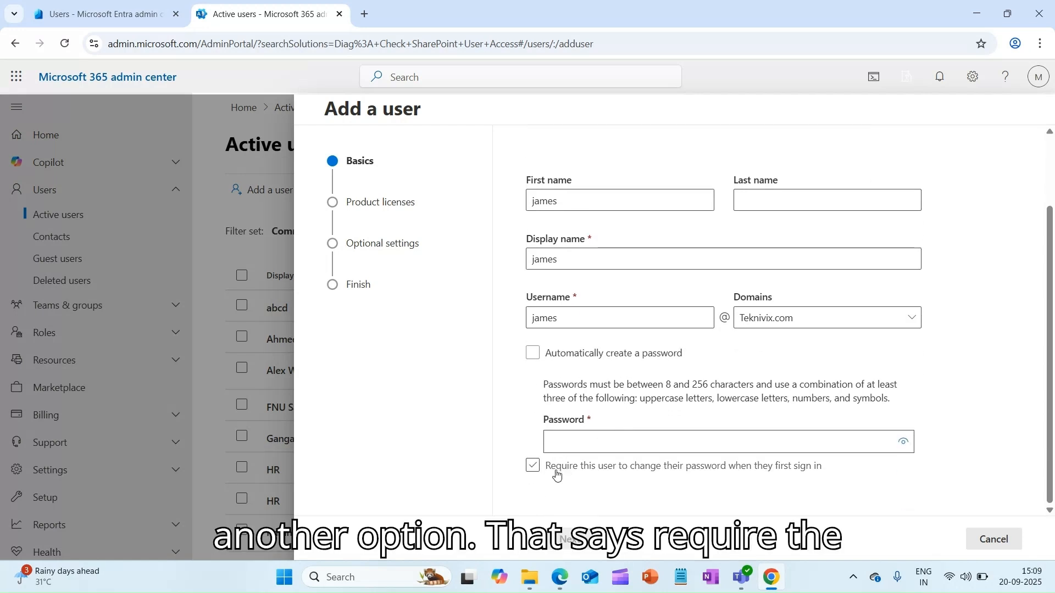
pyautogui.click(638, 472)
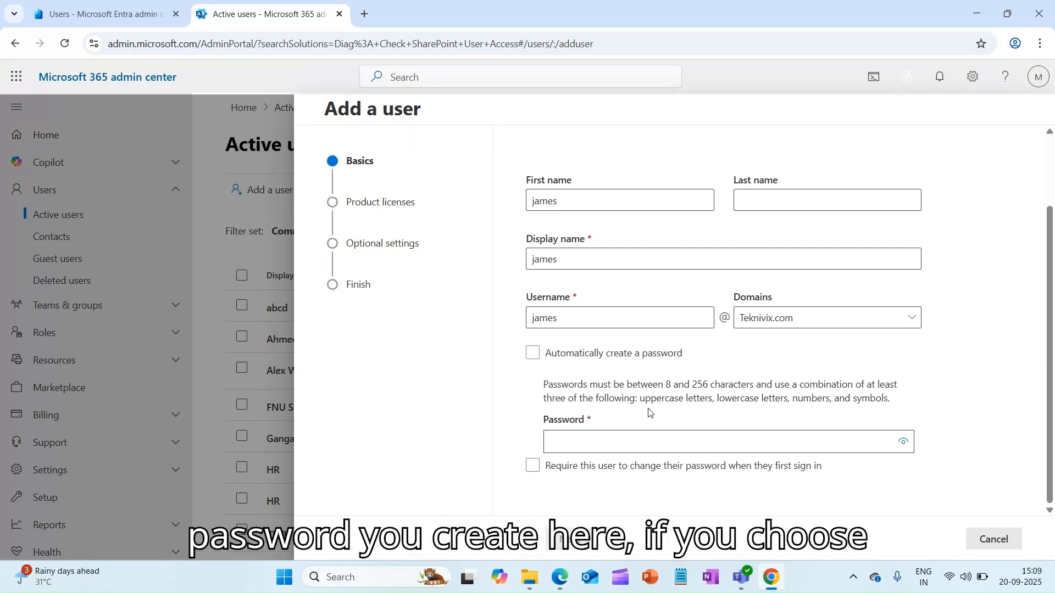
pyautogui.click(533, 467)
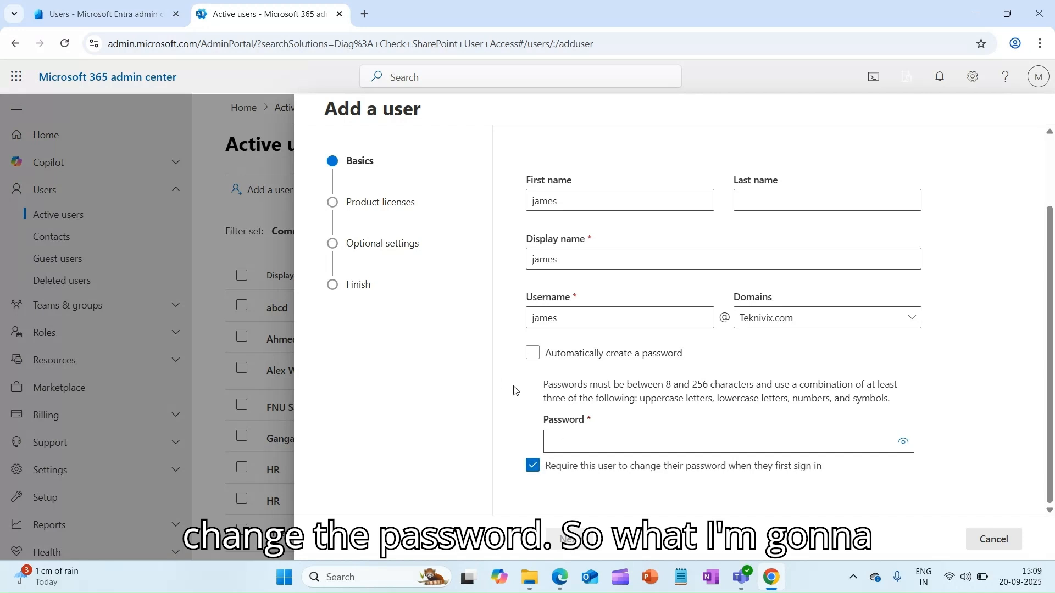
pyautogui.click(533, 466)
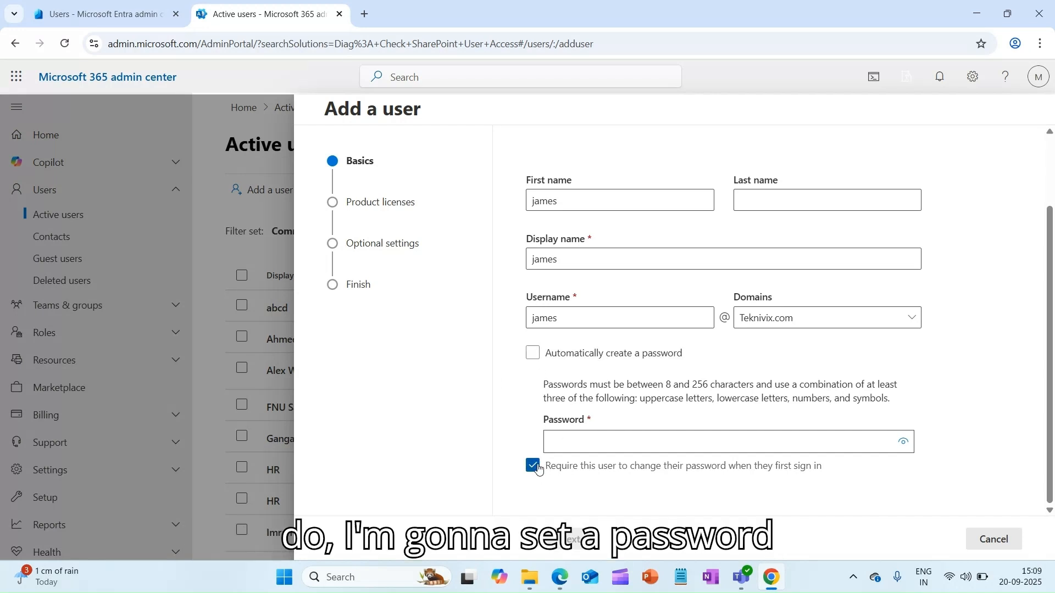
pyautogui.click(552, 353)
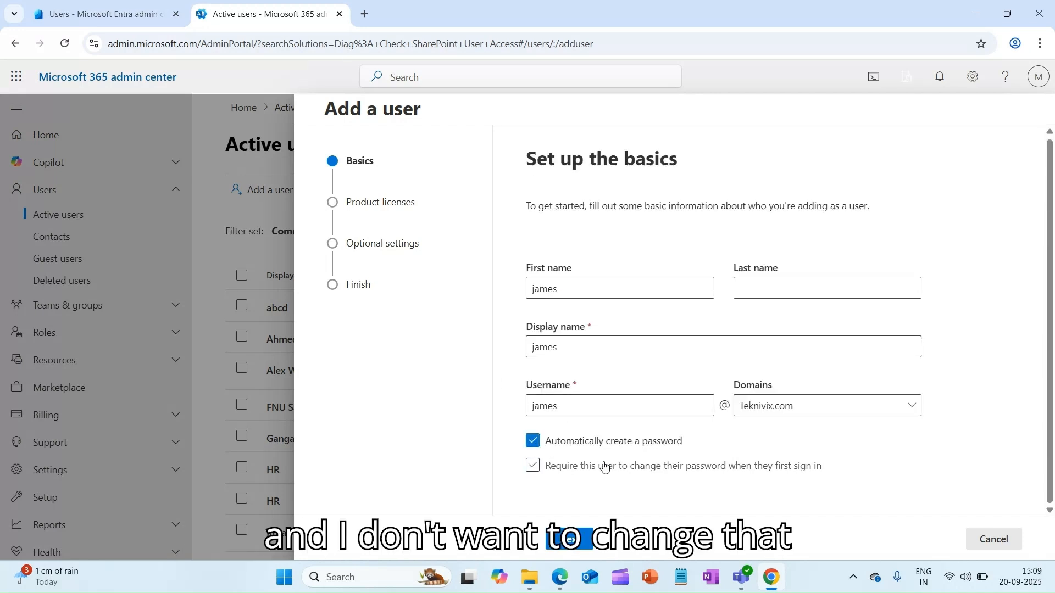
pyautogui.click(532, 440)
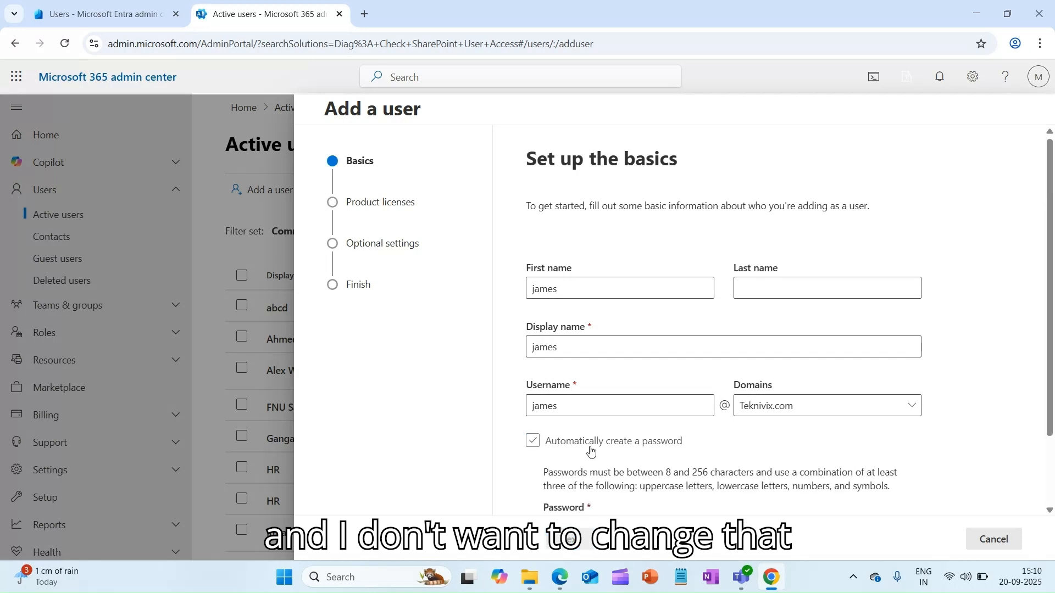
# Enter a strong account password and advance to product licenses.
pyautogui.scroll(-2, 582, 446)
pyautogui.click(579, 444)
pyautogui.write('••')
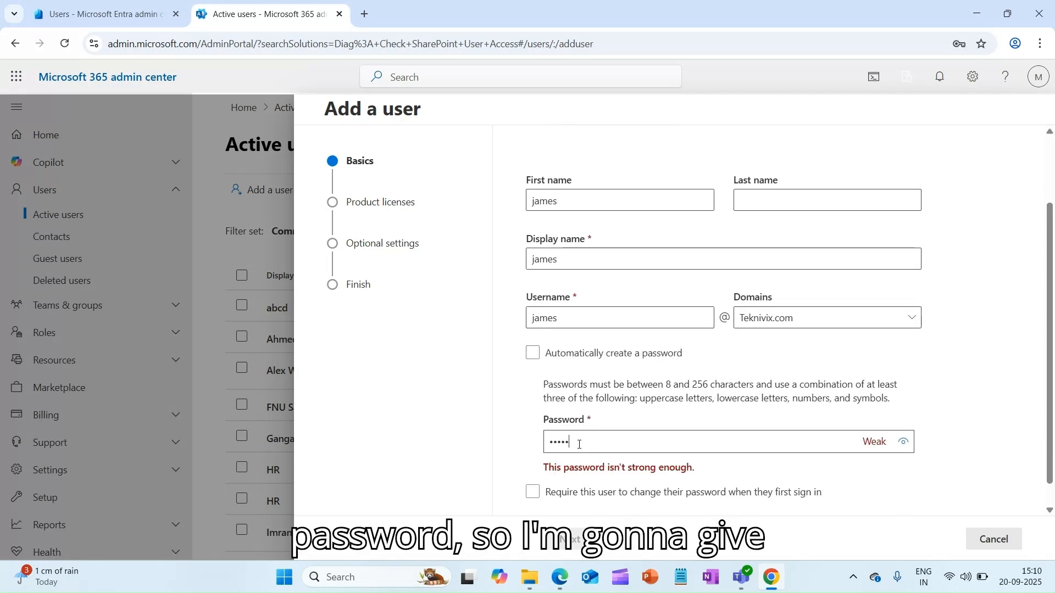
pyautogui.write('•••••••')
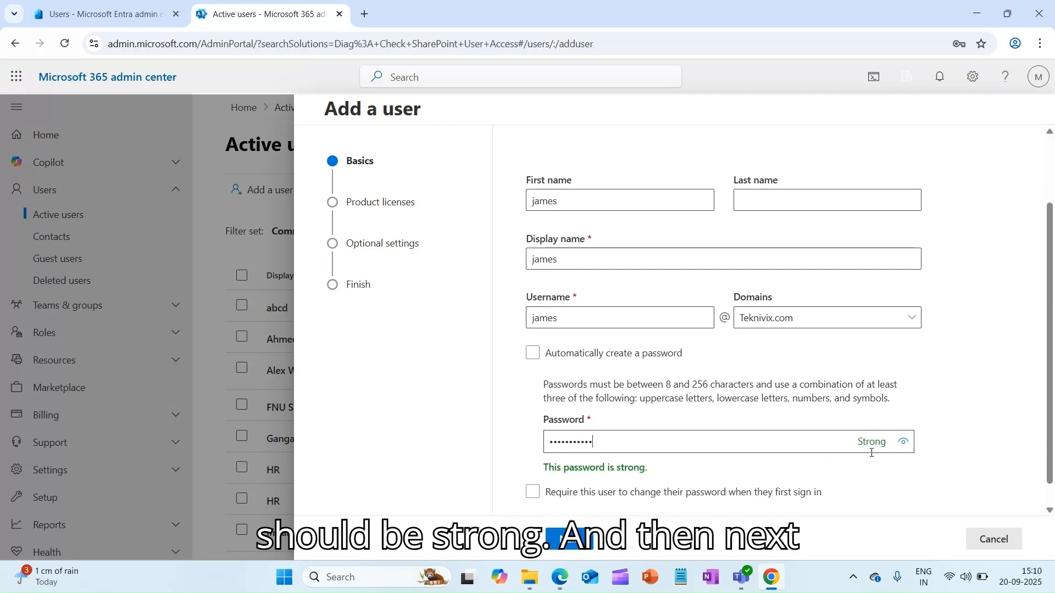
pyautogui.scroll(-1, 796, 471)
pyautogui.click(571, 539)
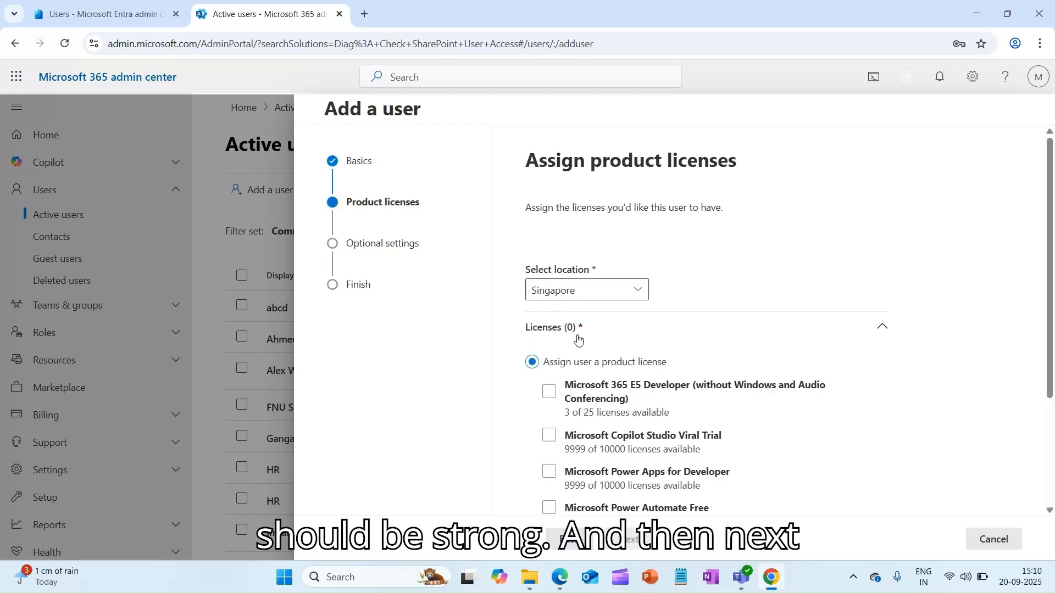
# Assign the Microsoft 365 E5 Developer license and review its 76 included apps.
pyautogui.scroll(-3, 576, 337)
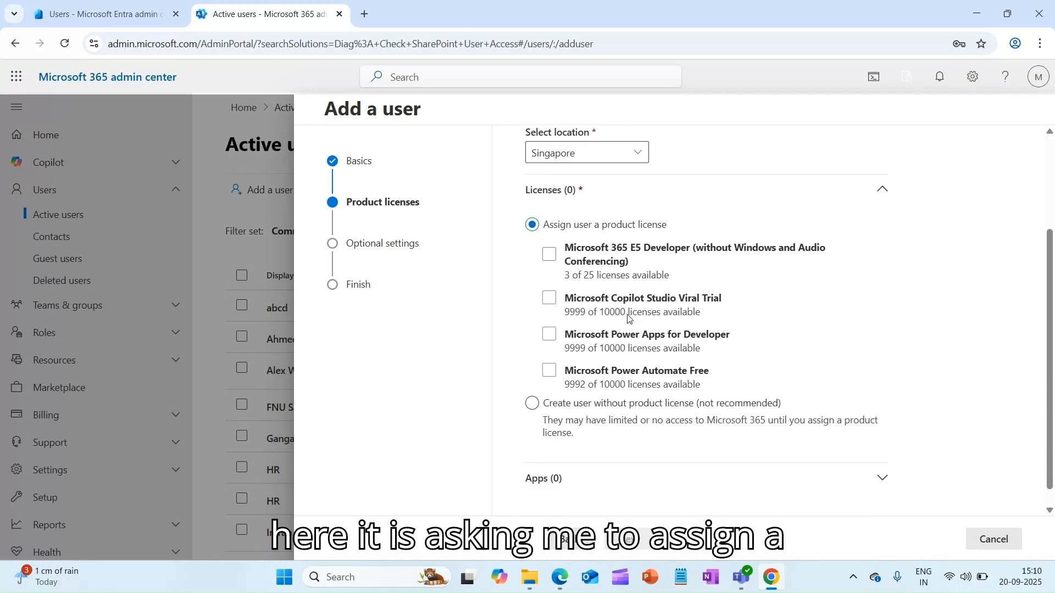
pyautogui.click(594, 261)
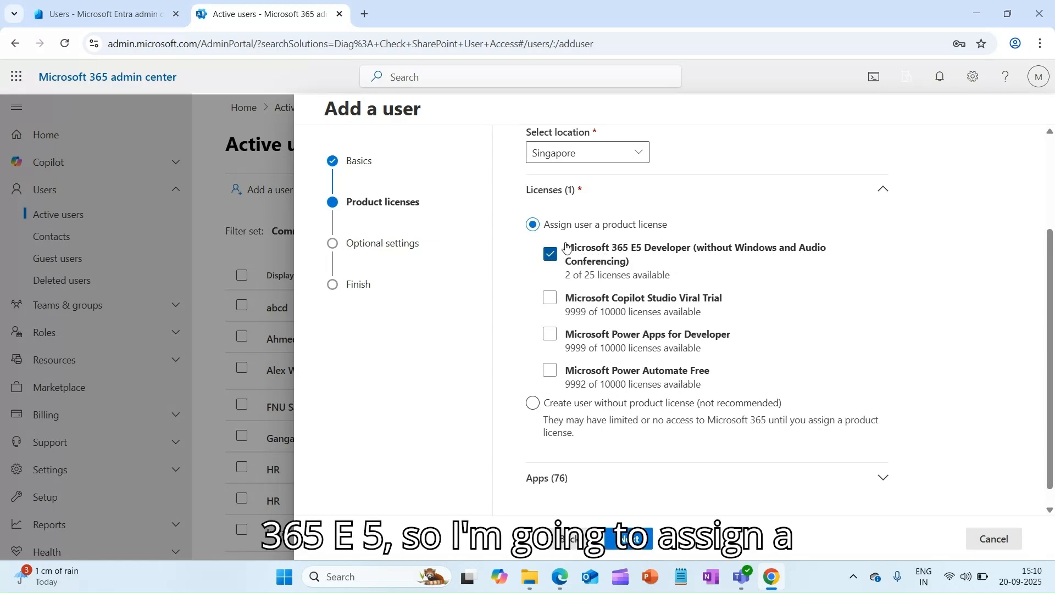
pyautogui.scroll(-1, 676, 320)
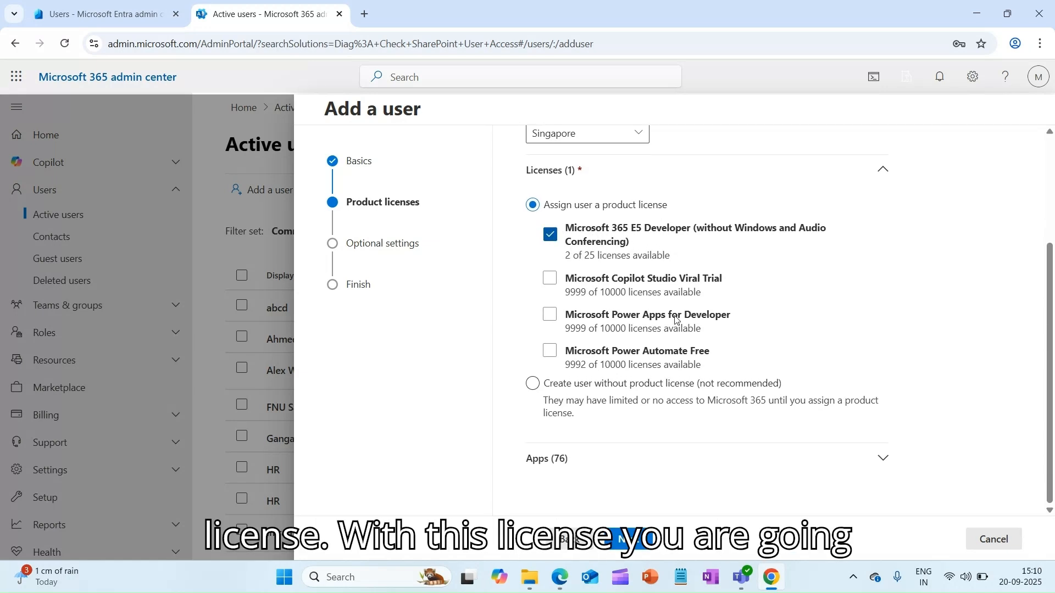
pyautogui.click(883, 458)
pyautogui.scroll(-4, 648, 324)
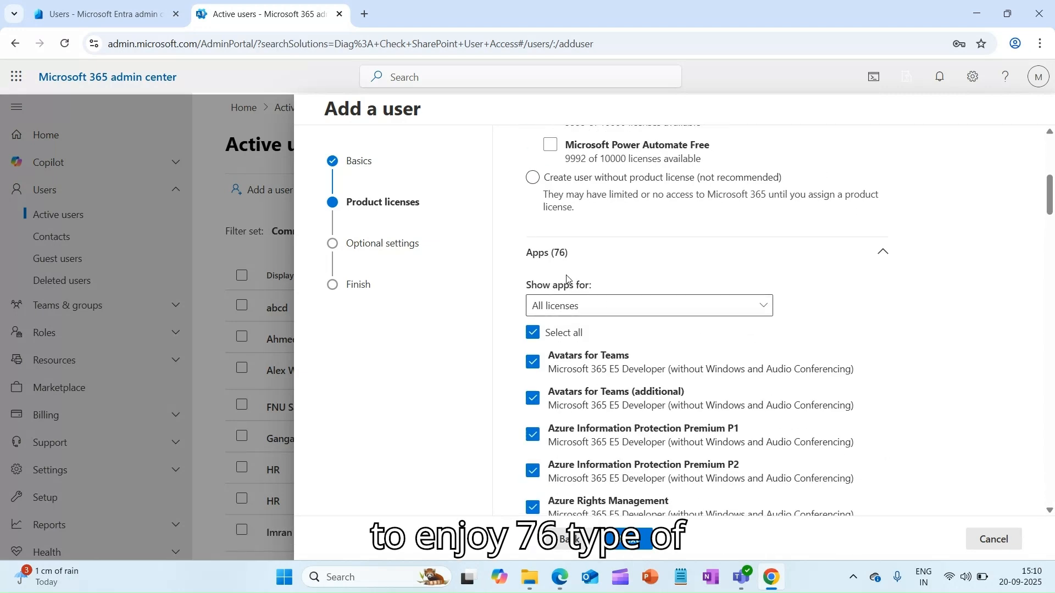
pyautogui.scroll(3, 572, 277)
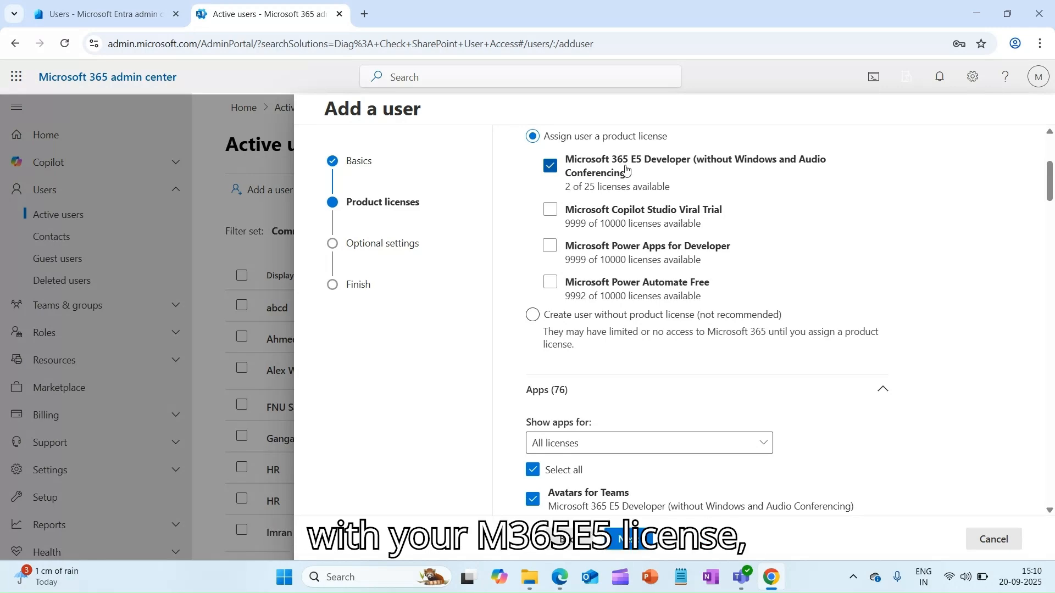
pyautogui.scroll(-15, 615, 274)
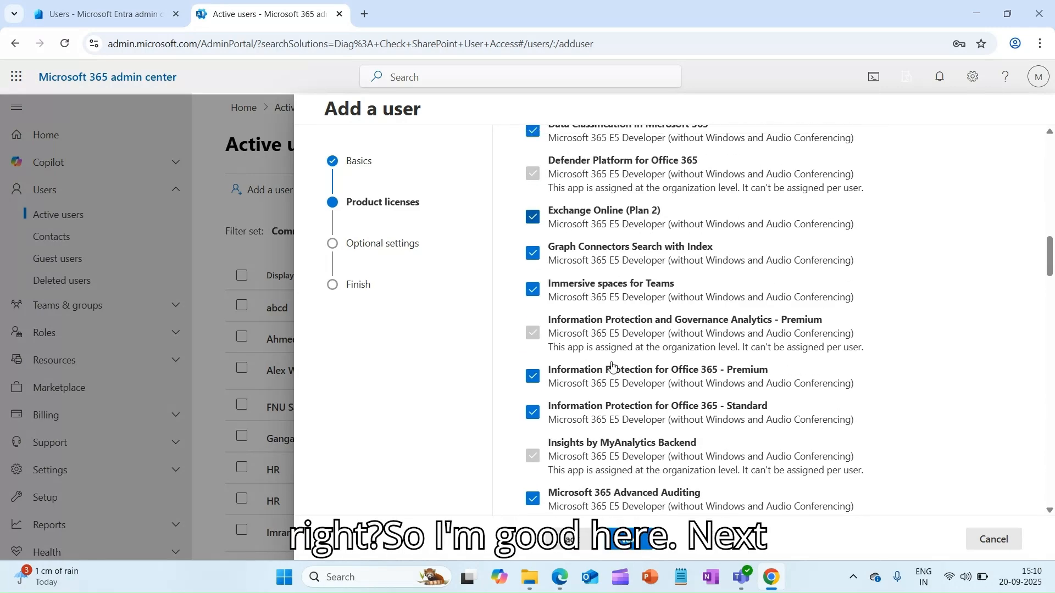
pyautogui.scroll(20, 610, 365)
pyautogui.scroll(2, 612, 365)
# On Optional settings, keep the User (no admin center access) role.
pyautogui.click(632, 541)
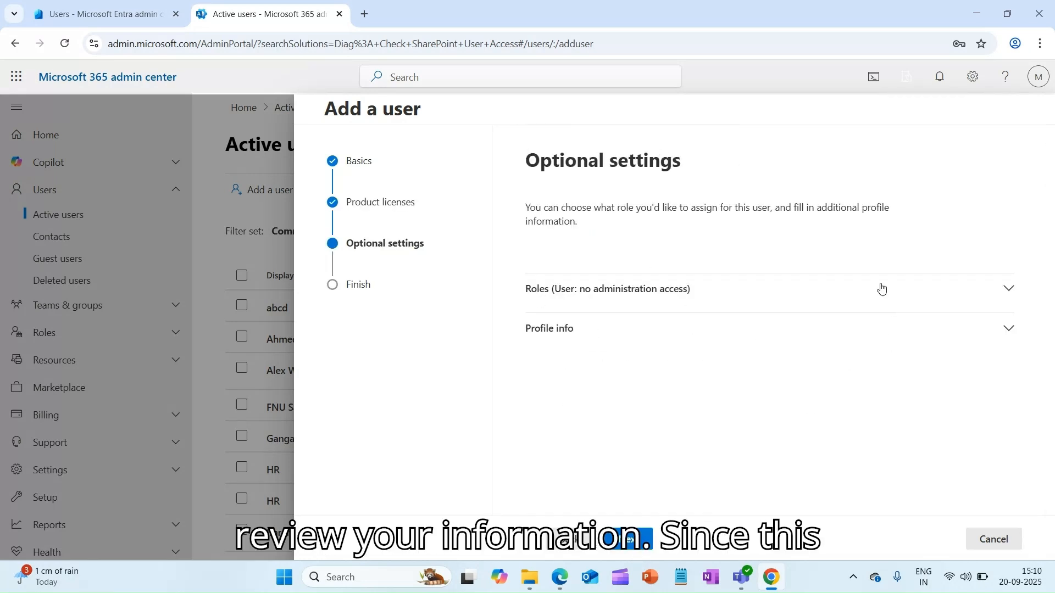
pyautogui.click(1008, 287)
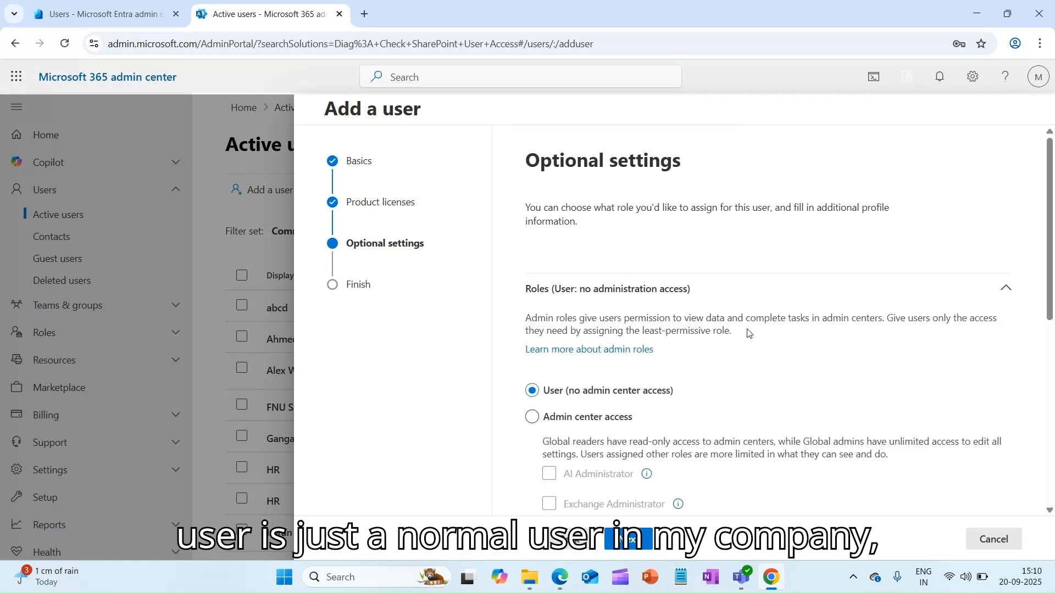
pyautogui.scroll(-3, 673, 333)
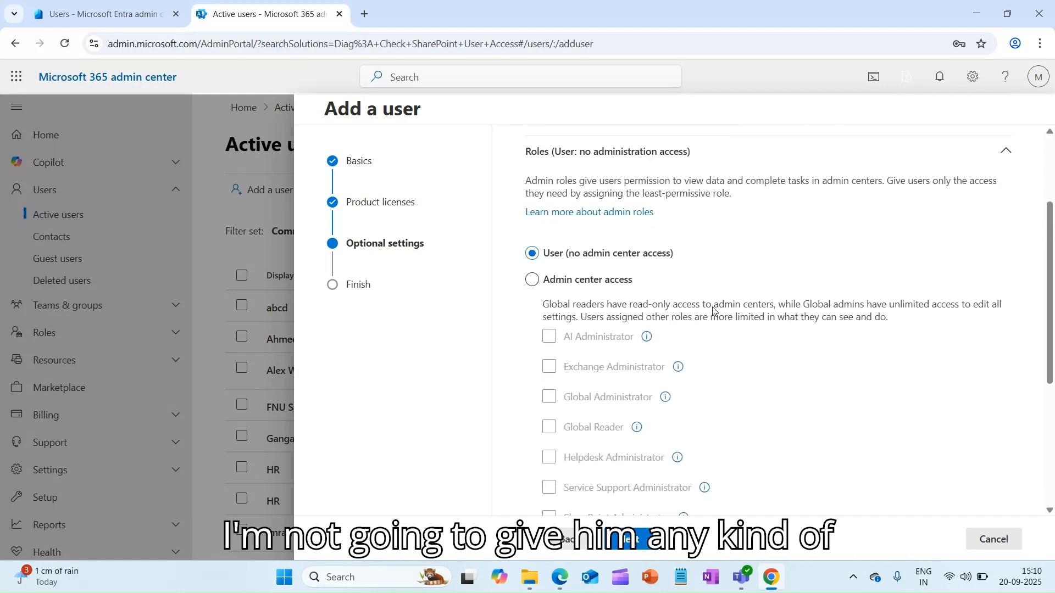
pyautogui.click(1015, 160)
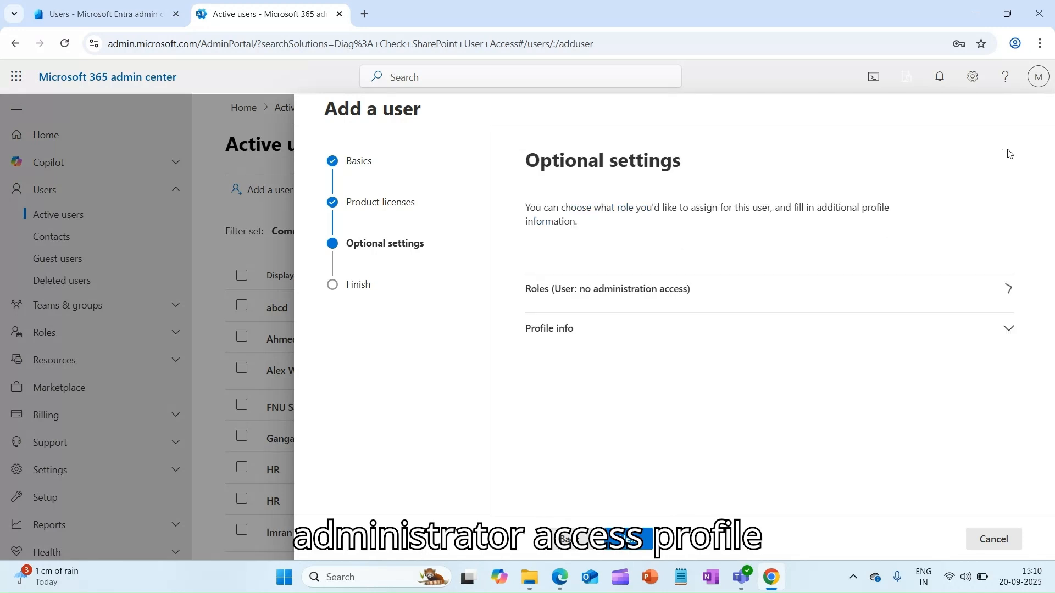
# Set the Department in Profile info to 'Accounts'.
pyautogui.click(1014, 330)
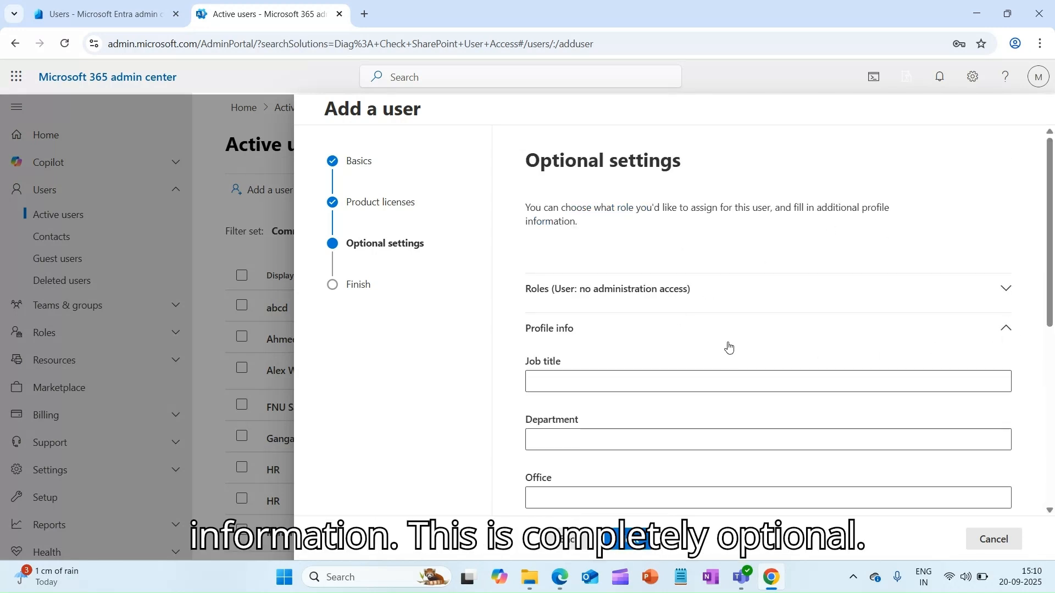
pyautogui.scroll(-3, 723, 329)
pyautogui.scroll(1, 663, 229)
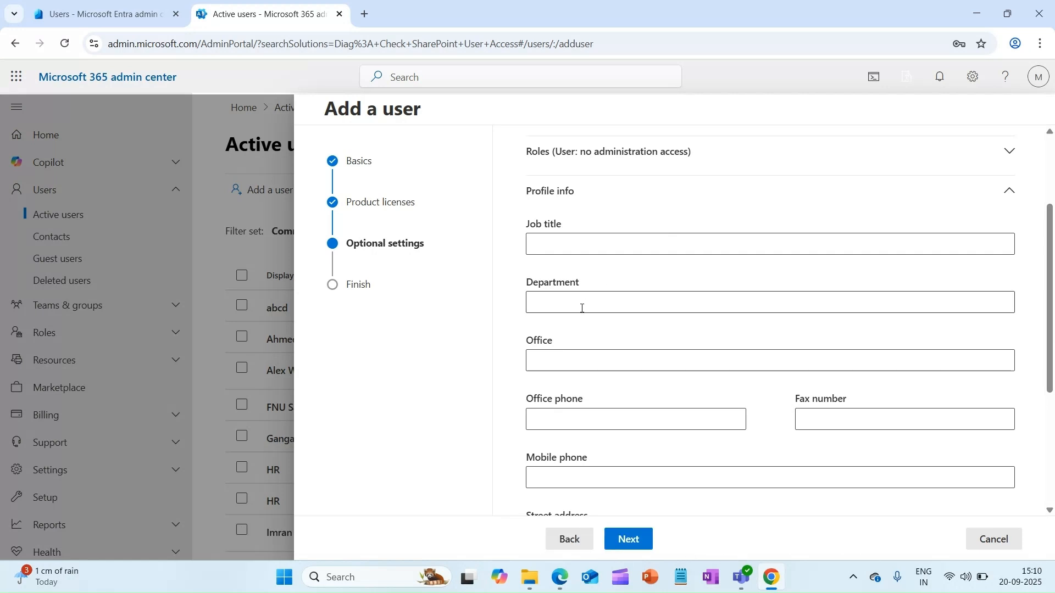
pyautogui.click(581, 309)
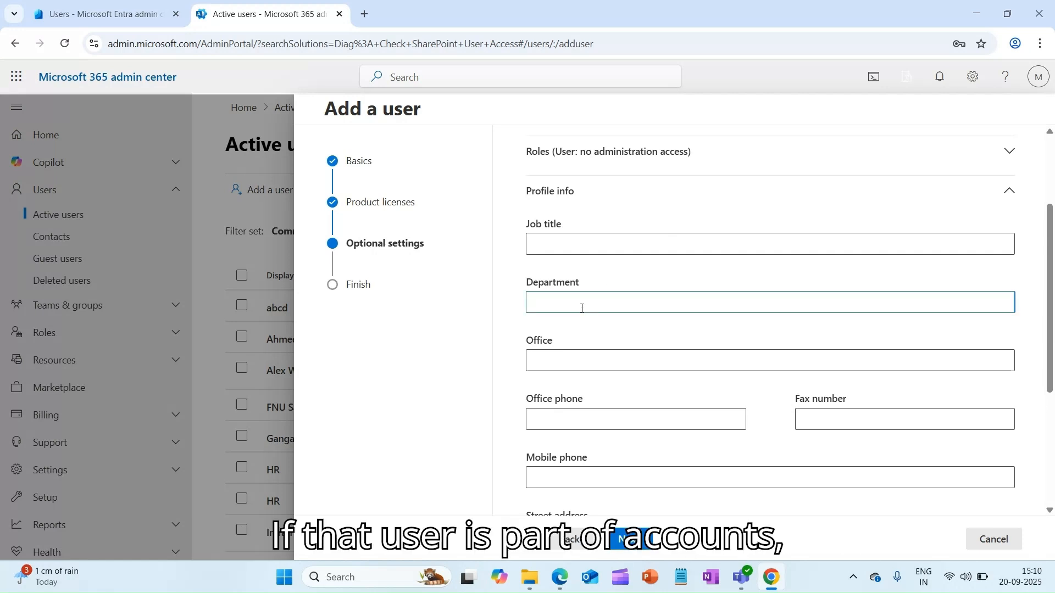
pyautogui.write('Accounts')
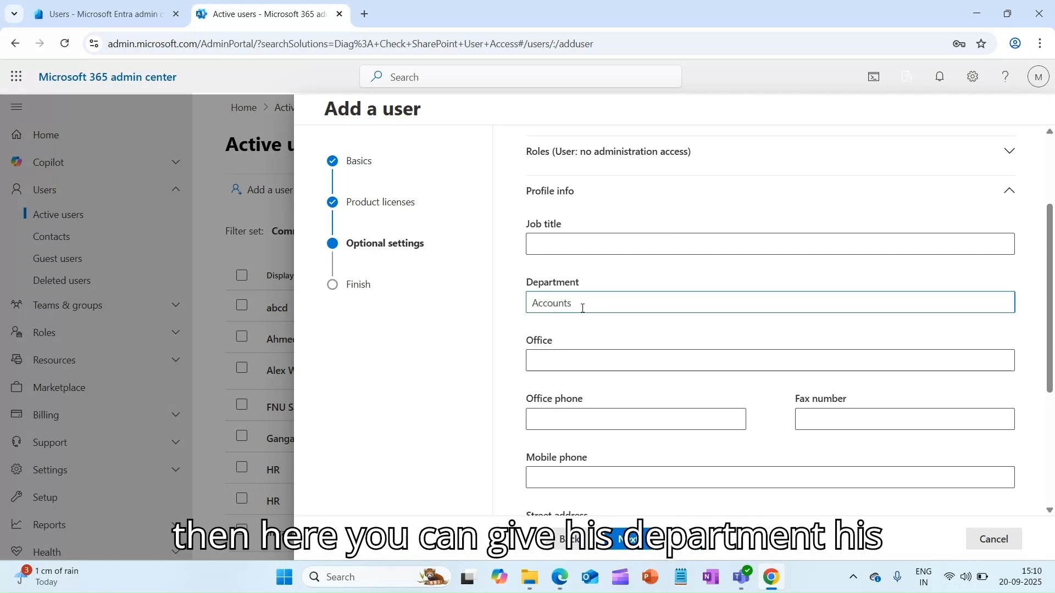
pyautogui.scroll(-3, 621, 306)
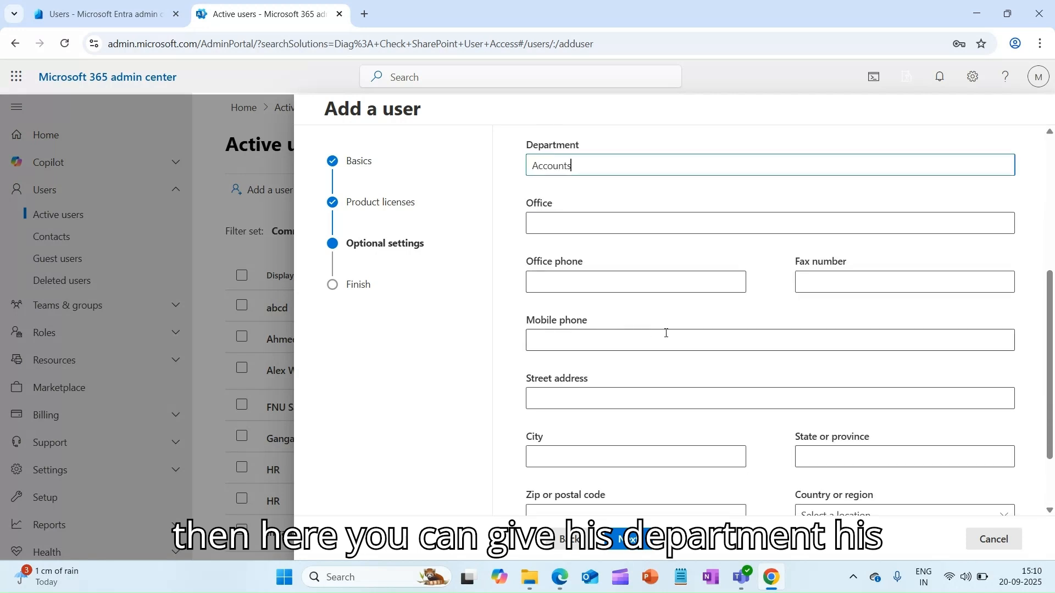
pyautogui.scroll(-2, 722, 339)
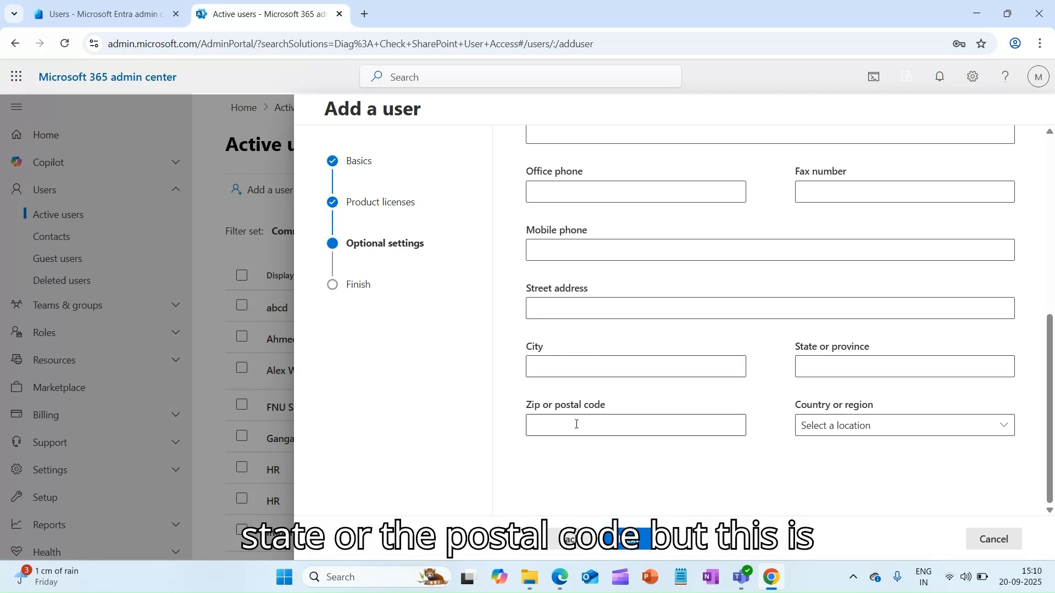
pyautogui.scroll(8, 591, 324)
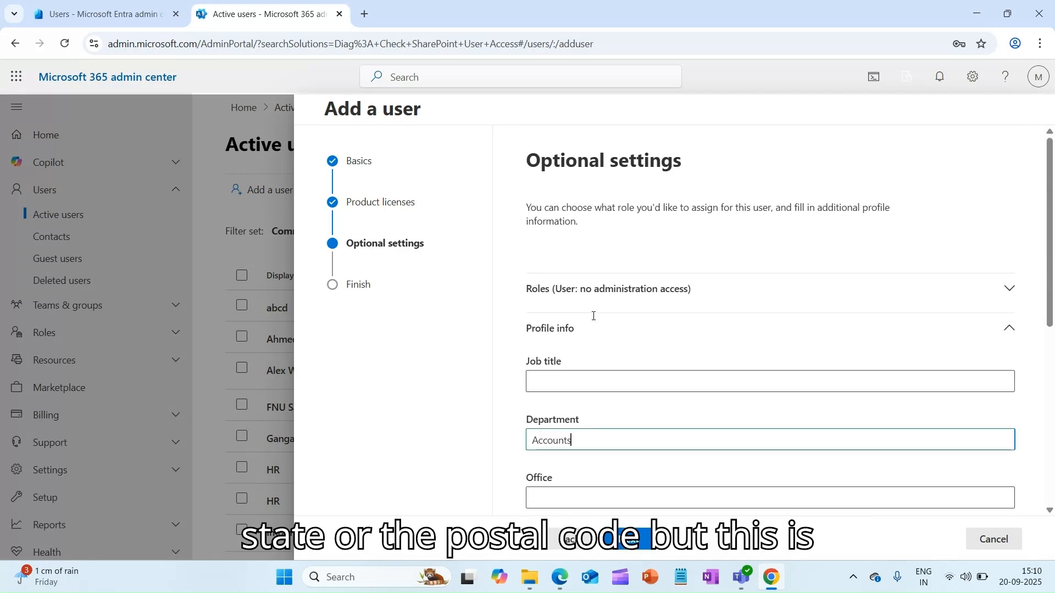
pyautogui.scroll(-8, 591, 316)
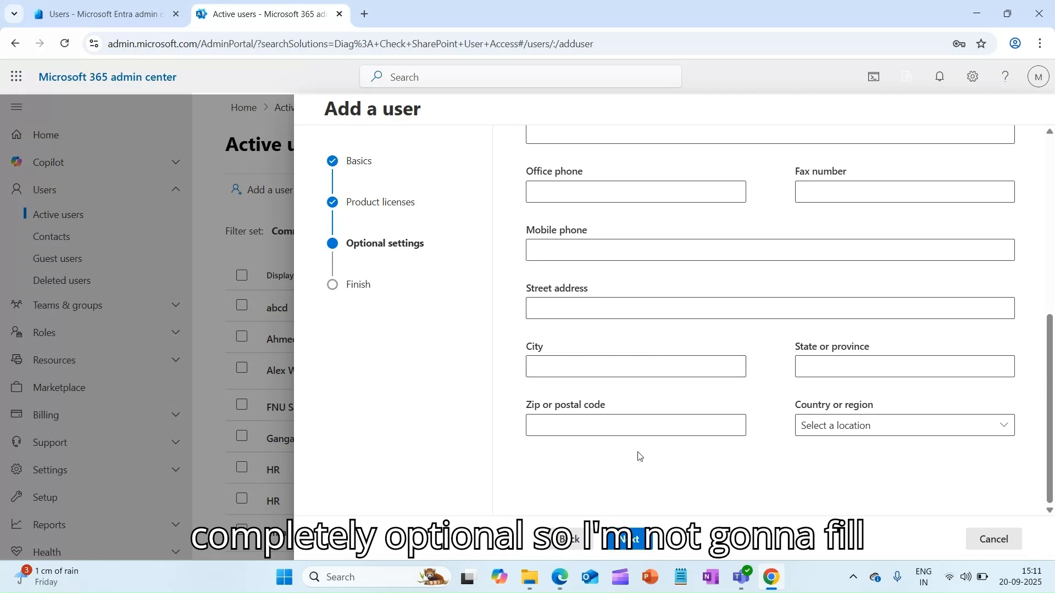
# Review the new user's settings and finish adding the account.
pyautogui.click(637, 536)
pyautogui.scroll(-3, 666, 345)
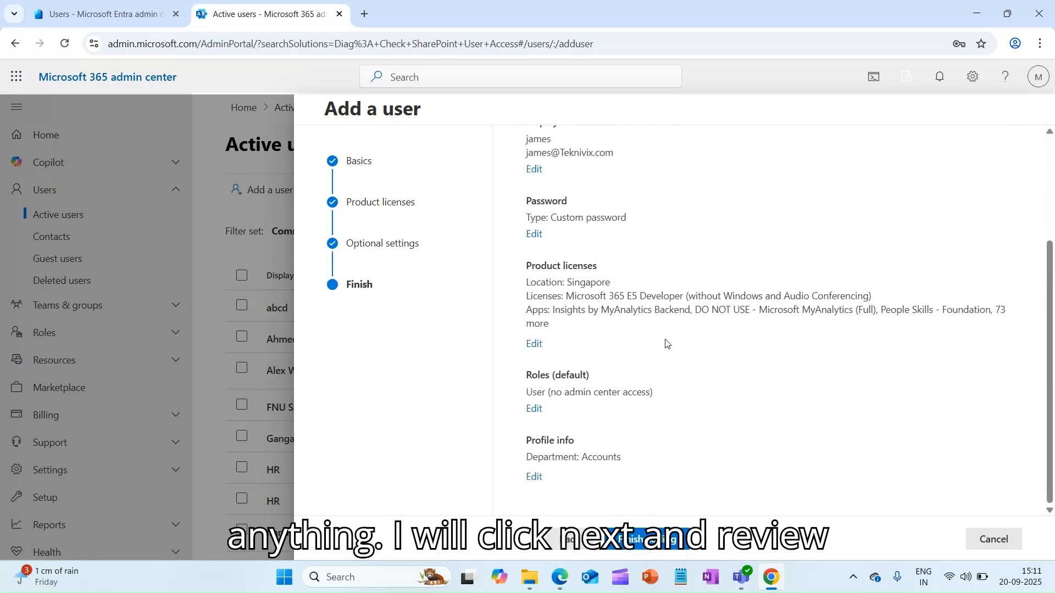
pyautogui.scroll(3, 642, 222)
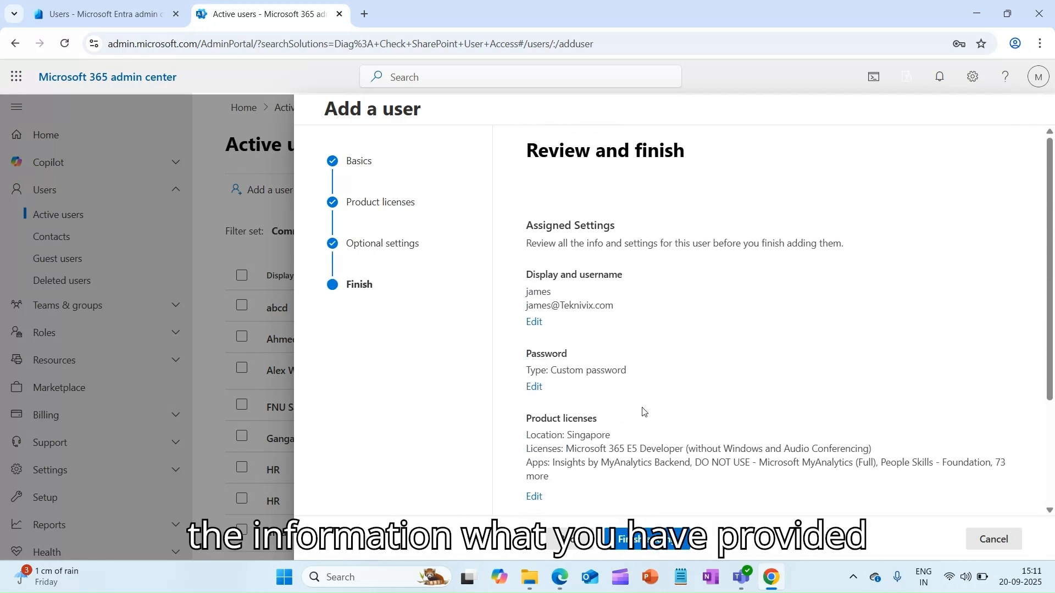
pyautogui.scroll(-3, 648, 440)
pyautogui.click(681, 538)
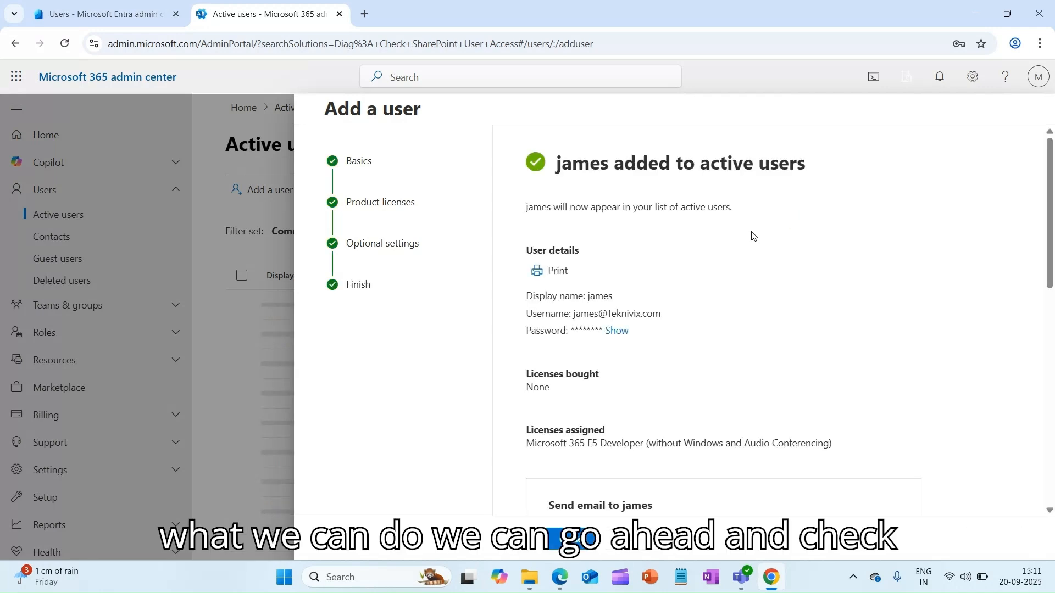
# Scroll through the confirmation panel for the newly added user.
pyautogui.scroll(-3, 615, 324)
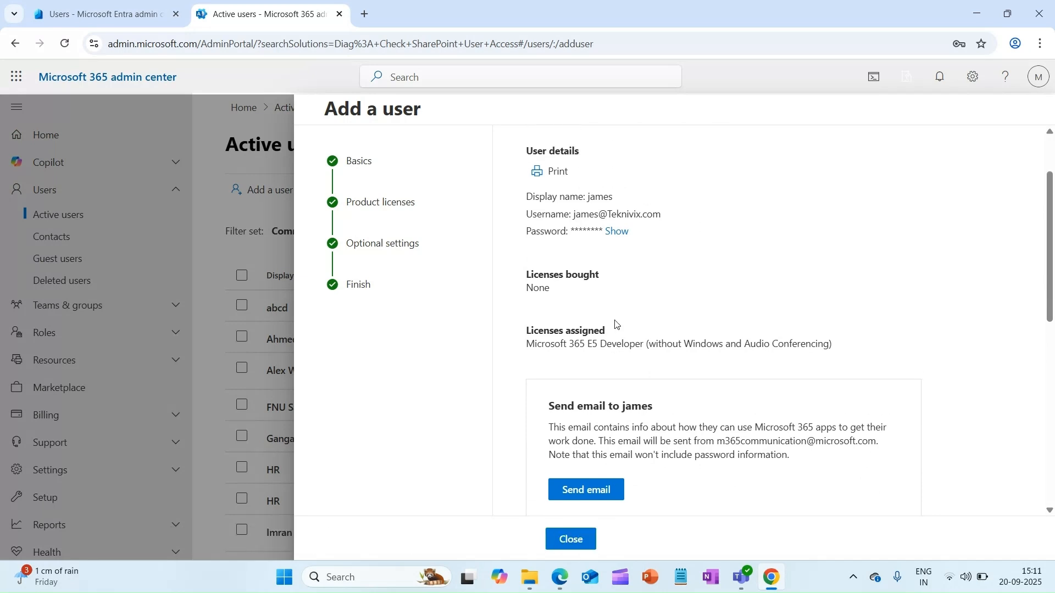
pyautogui.scroll(3, 616, 324)
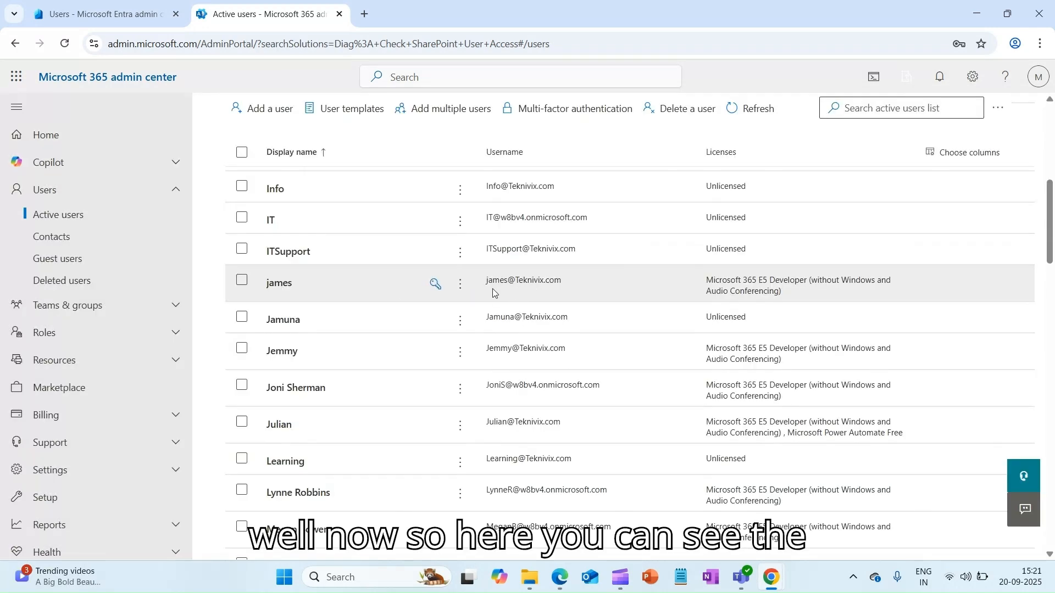
# Open the new user's details, select their e-mail address, and switch to the incognito window.
pyautogui.click(286, 285)
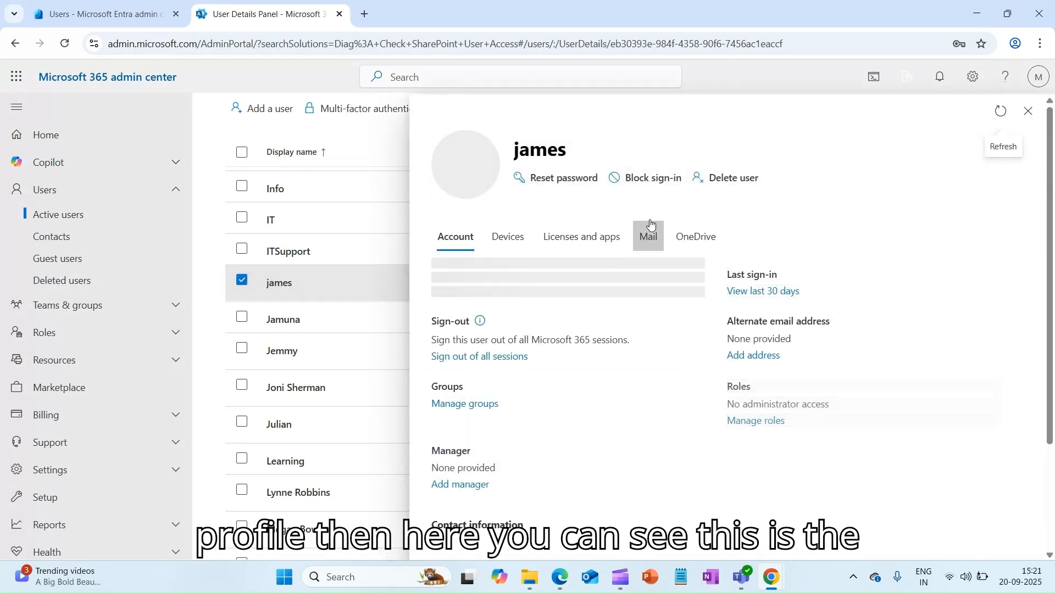
pyautogui.moveTo(525, 305); pyautogui.dragTo(426, 308)
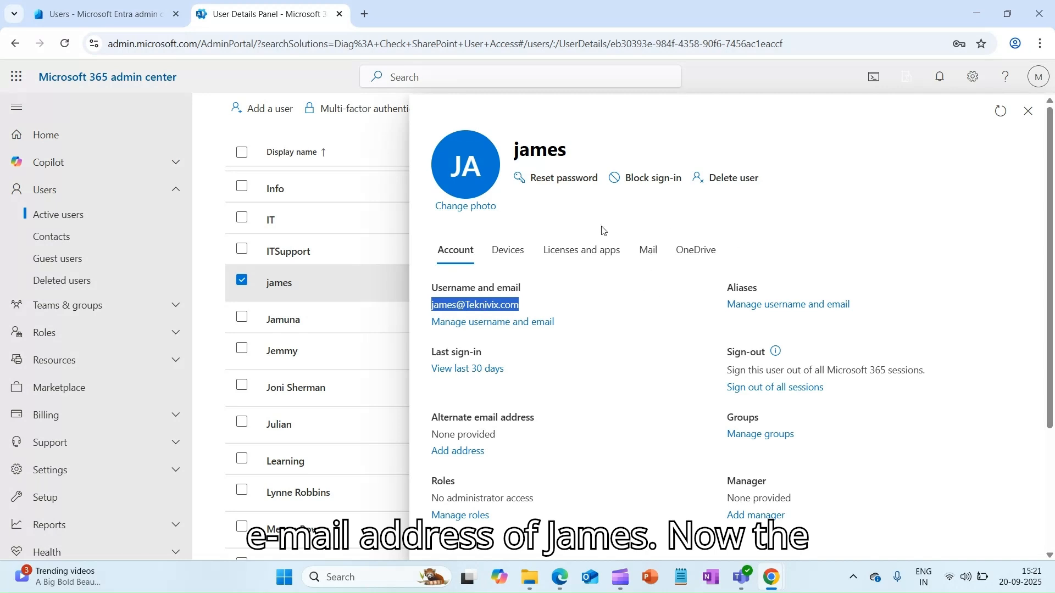
pyautogui.moveTo(771, 580)
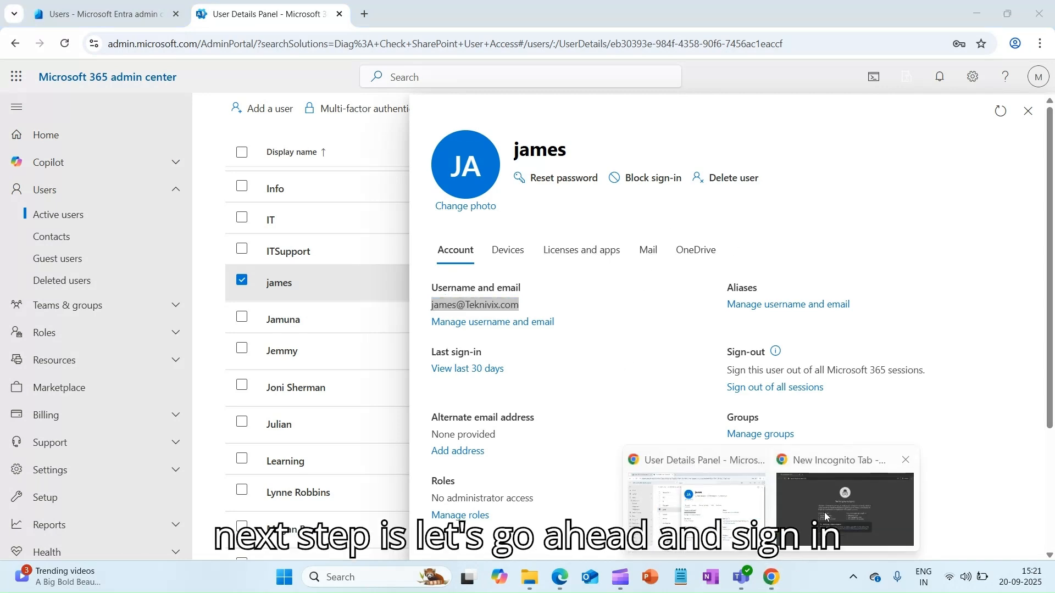
pyautogui.click(829, 509)
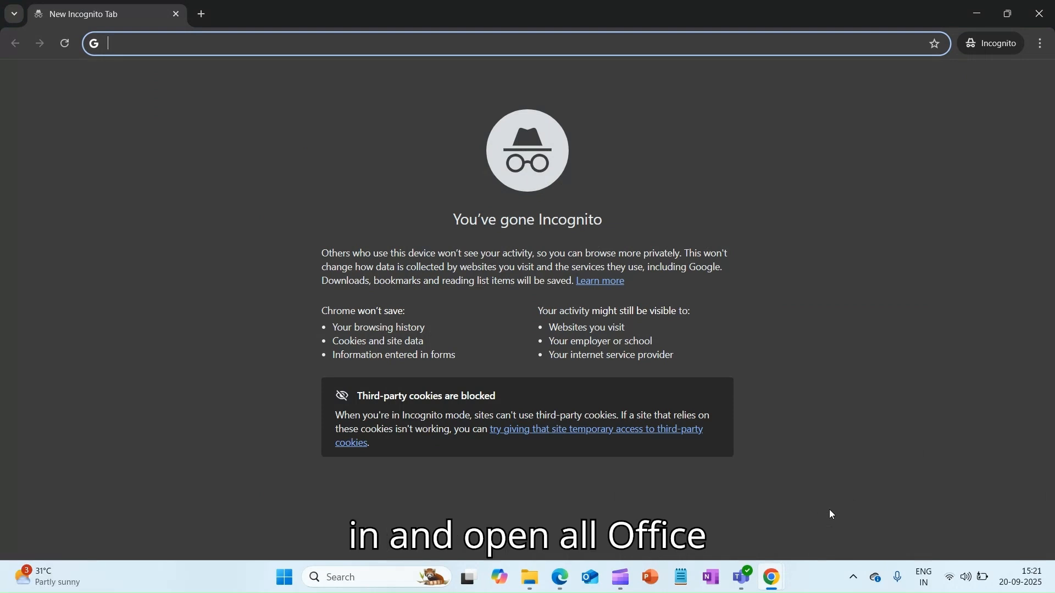
# Go to portal.office.com in the incognito window.
pyautogui.write('p')
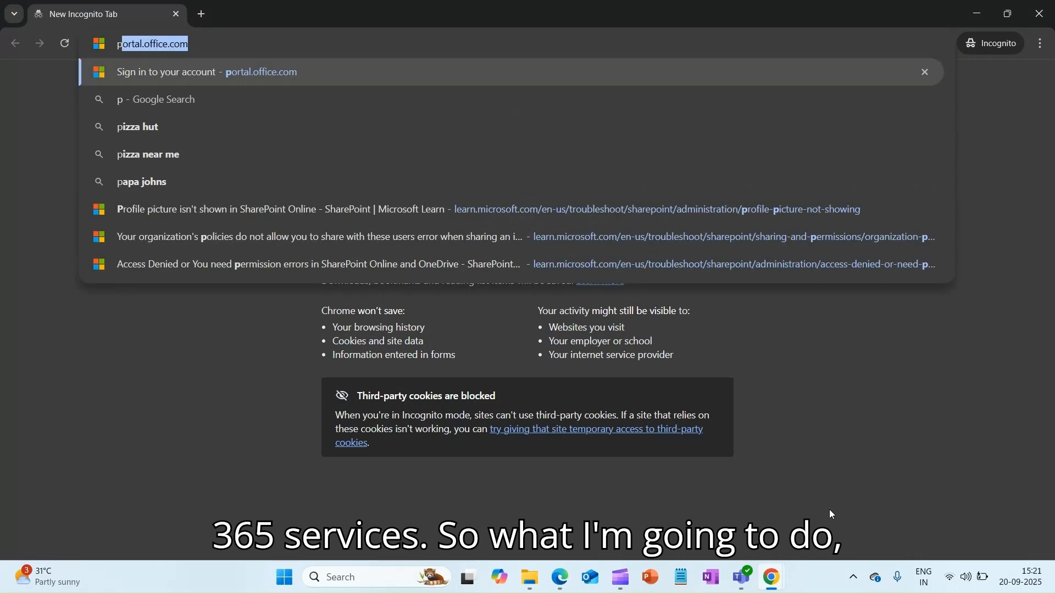
pyautogui.write('ortal.office.com')
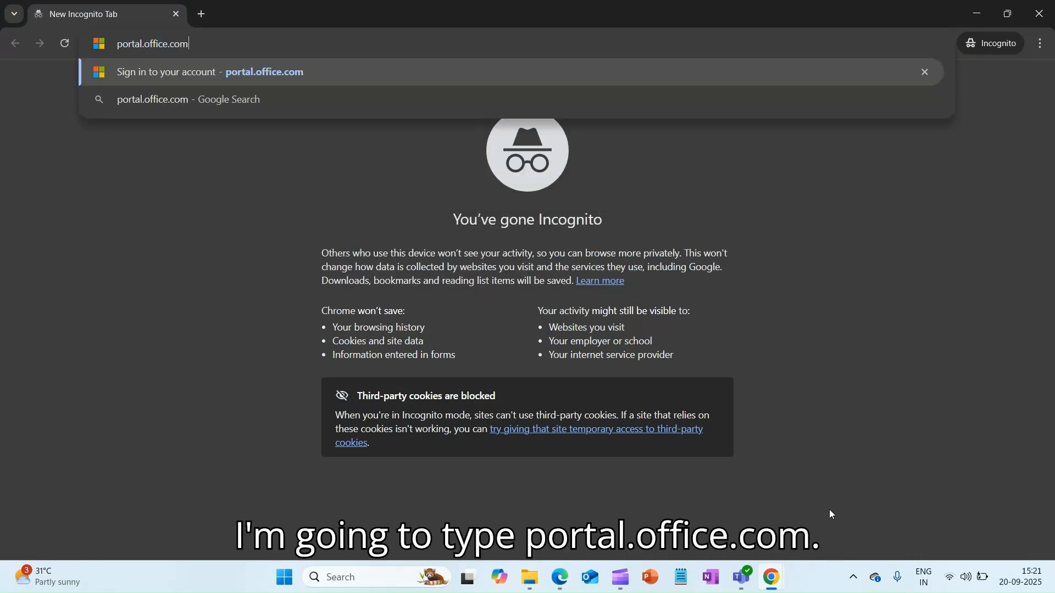
pyautogui.press('Return')
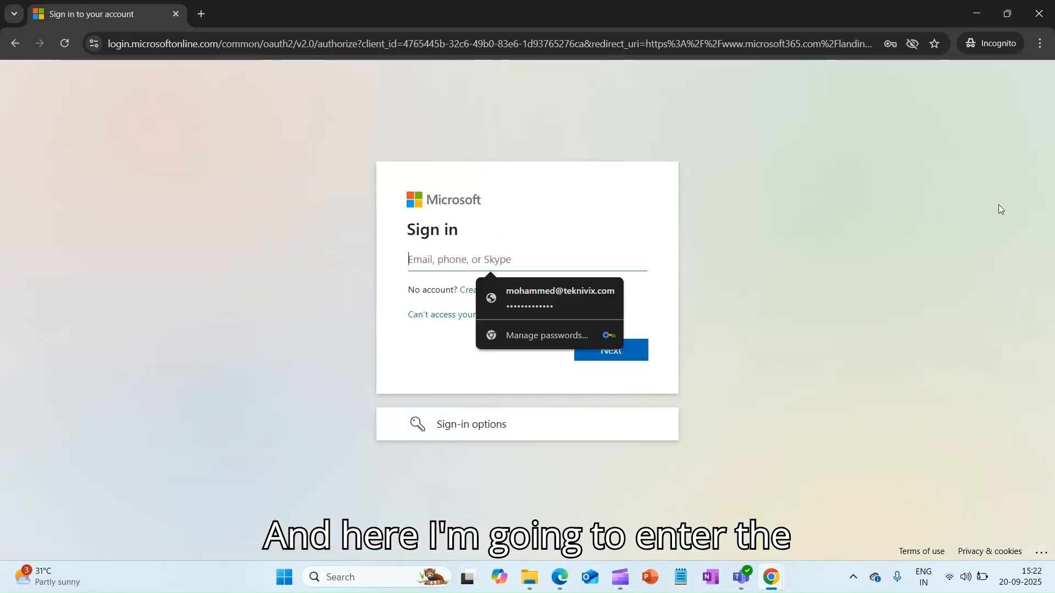
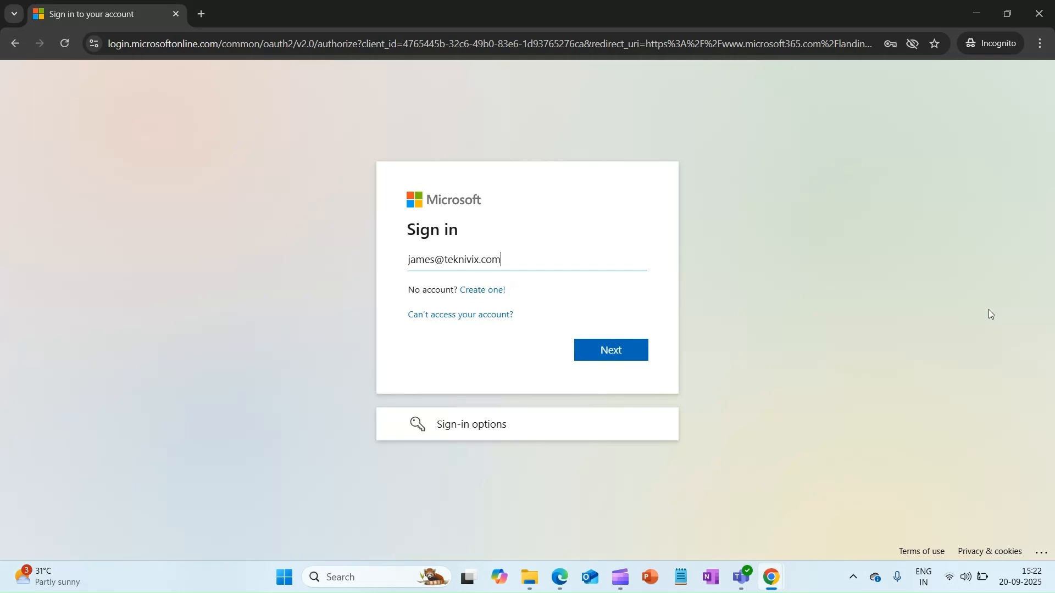
# Sign in with the new user's e-mail and password and choose to stay signed in.
pyautogui.press('Return')
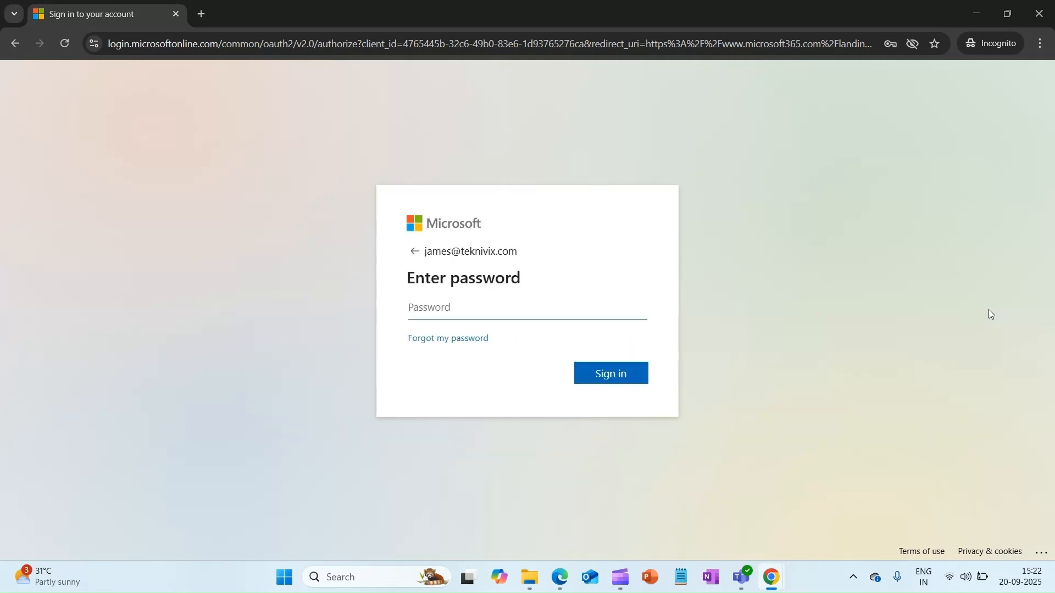
pyautogui.write('••••••••••')
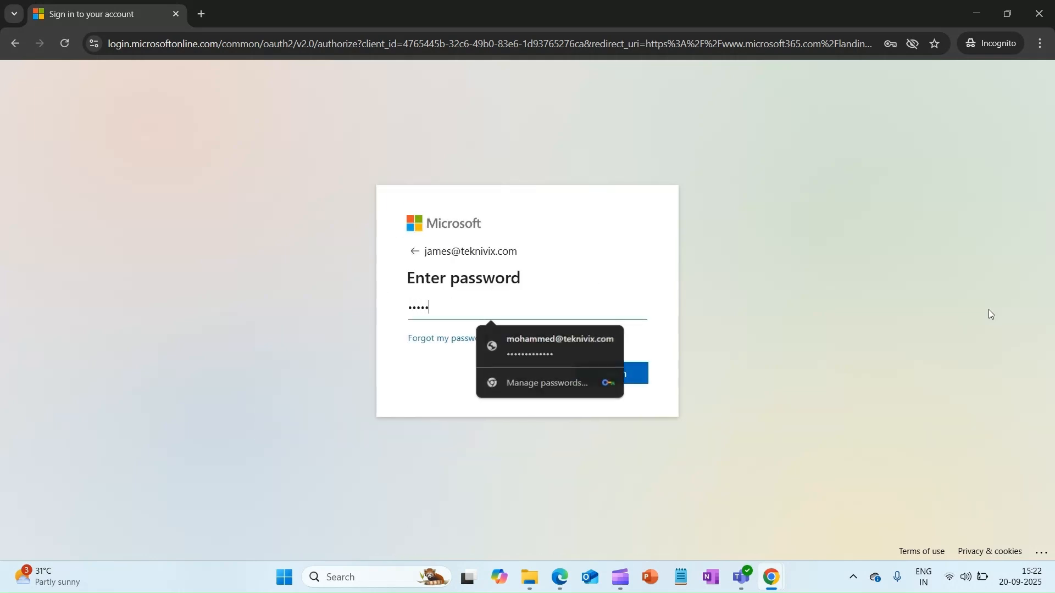
pyautogui.press('Return')
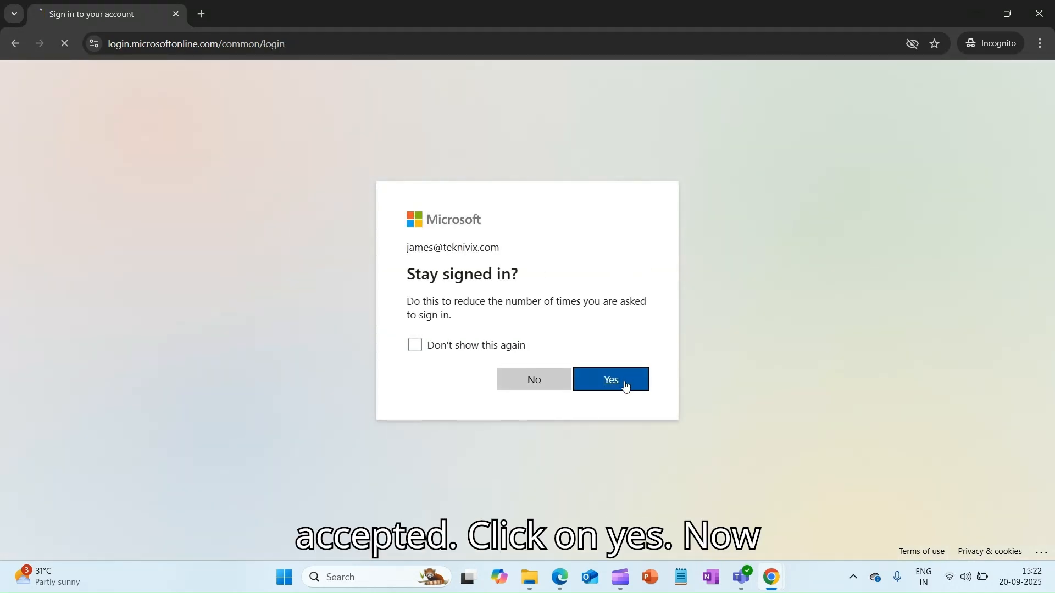
pyautogui.click(626, 383)
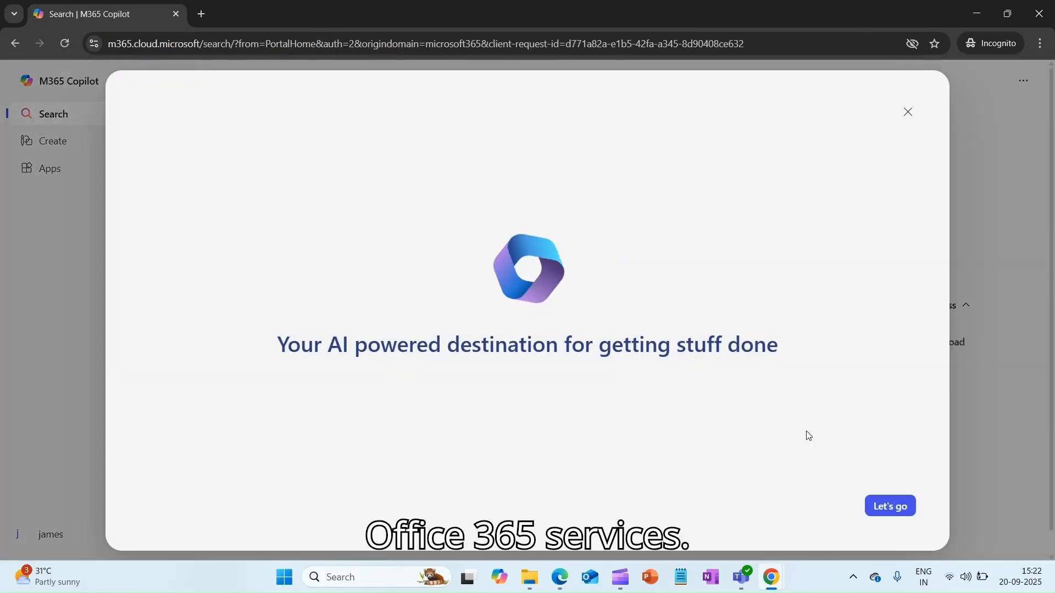
# Dismiss the Copilot and Apps welcome screens and show the full All apps list.
pyautogui.click(908, 111)
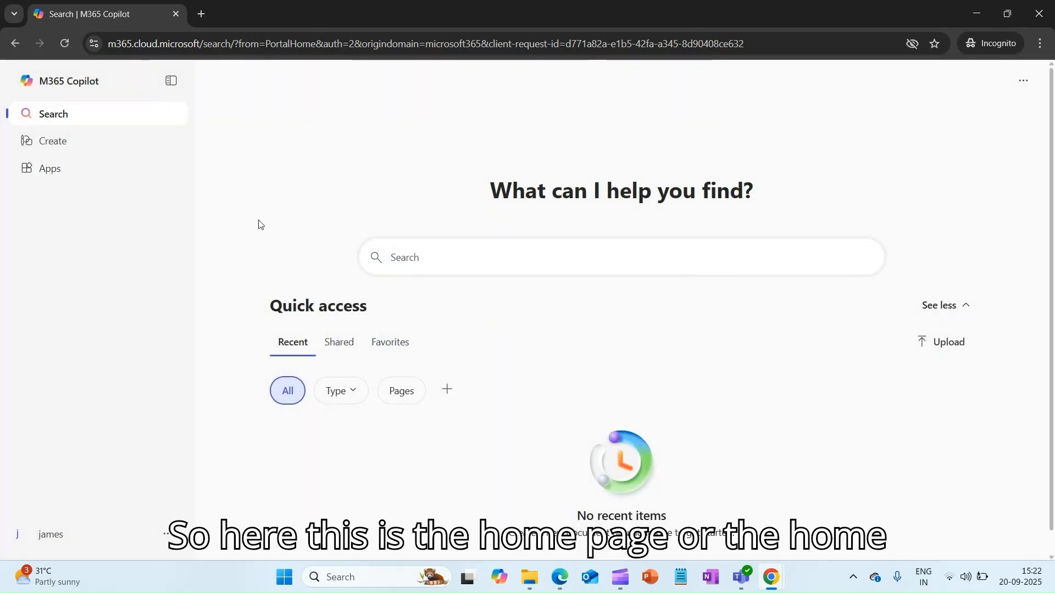
pyautogui.click(51, 168)
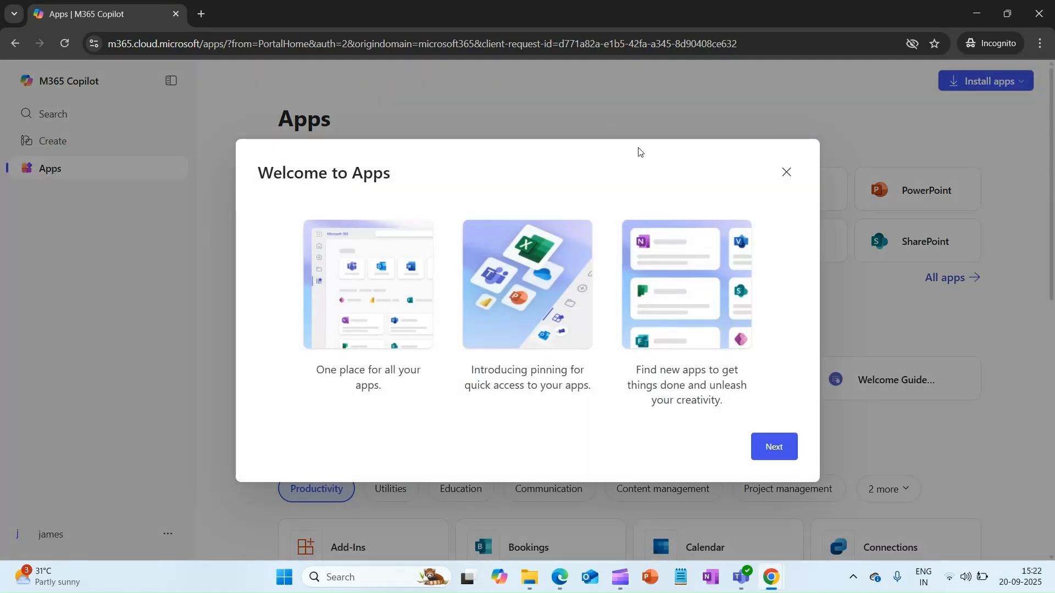
pyautogui.click(787, 173)
pyautogui.click(936, 279)
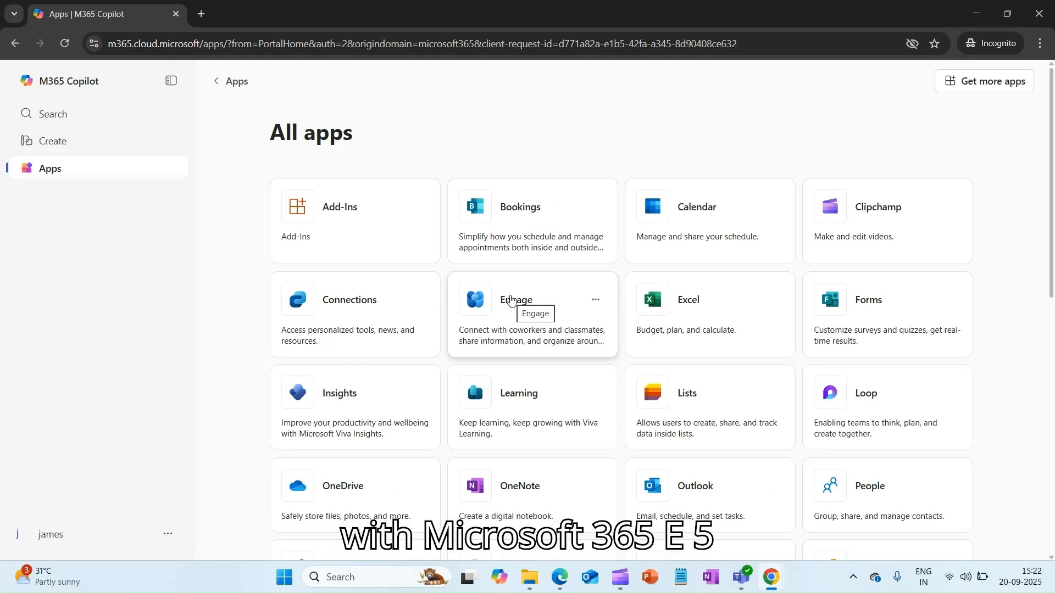
# Launch Outlook mail and Viva Engage from the apps list, each in its own tab.
pyautogui.scroll(-5, 542, 296)
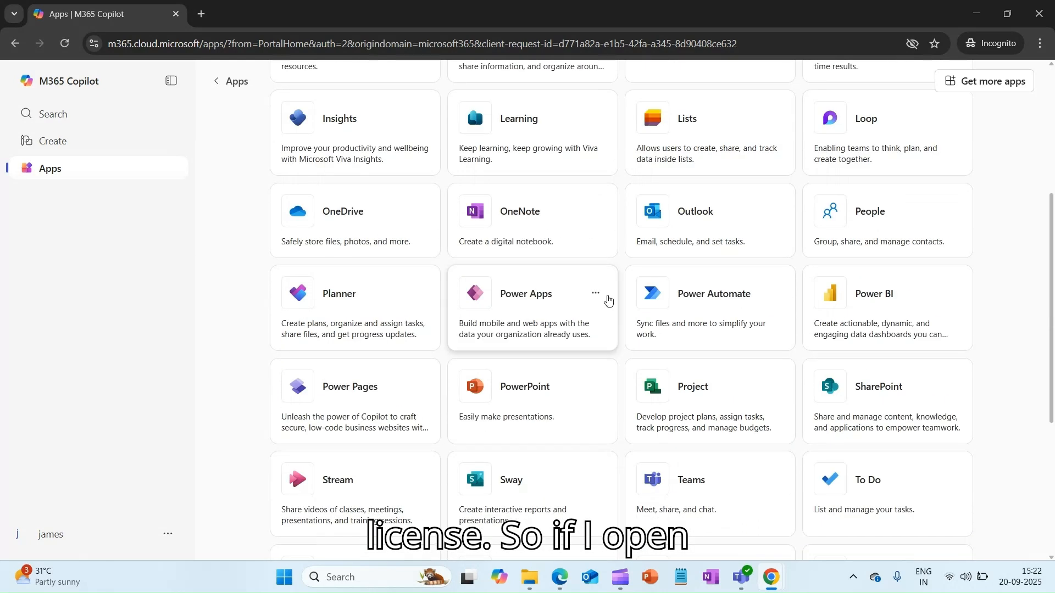
pyautogui.click(736, 214)
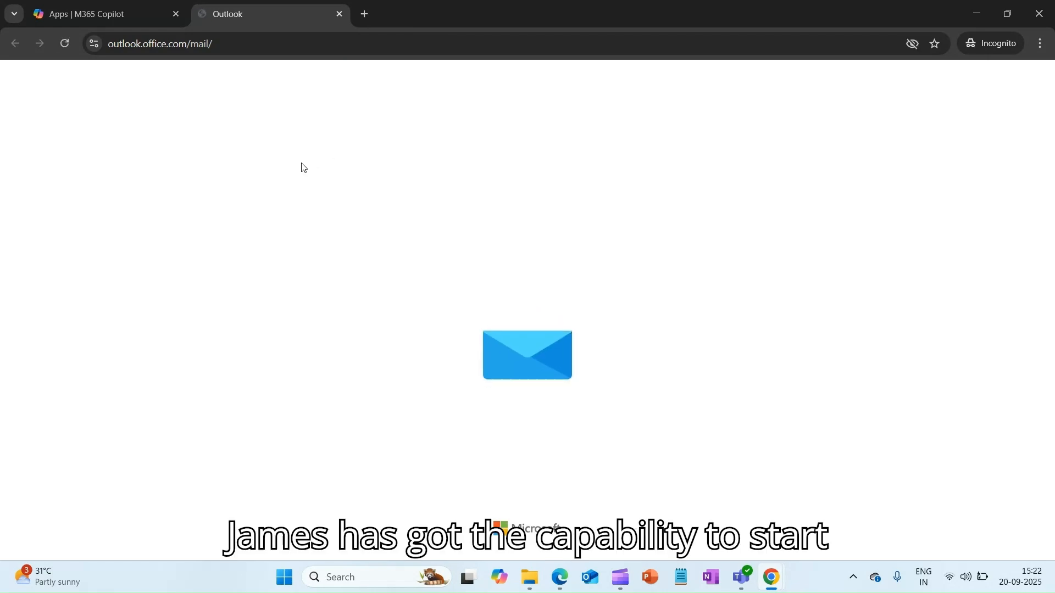
pyautogui.click(60, 17)
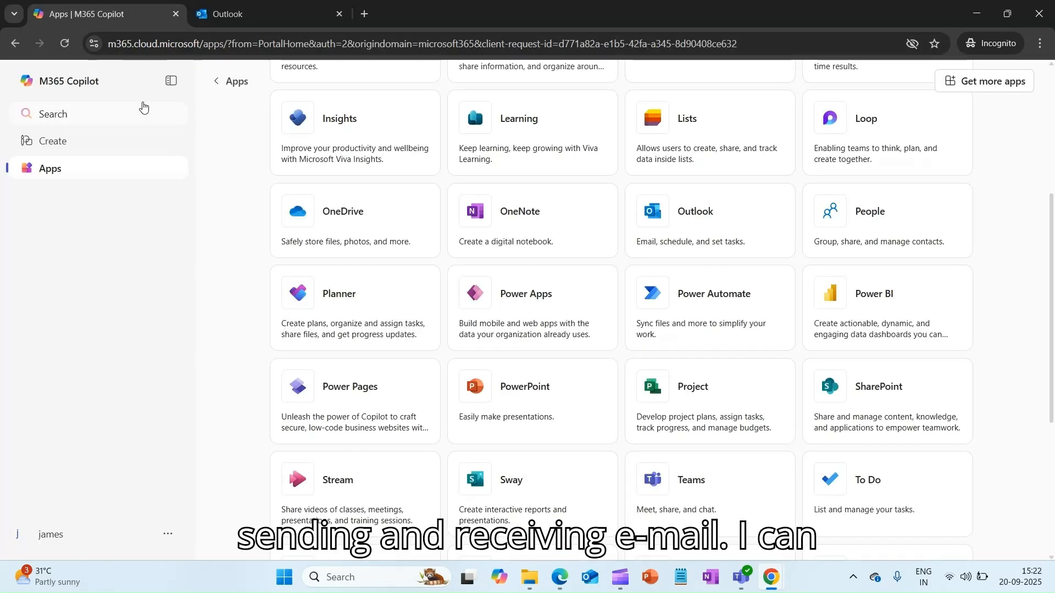
pyautogui.scroll(4, 604, 236)
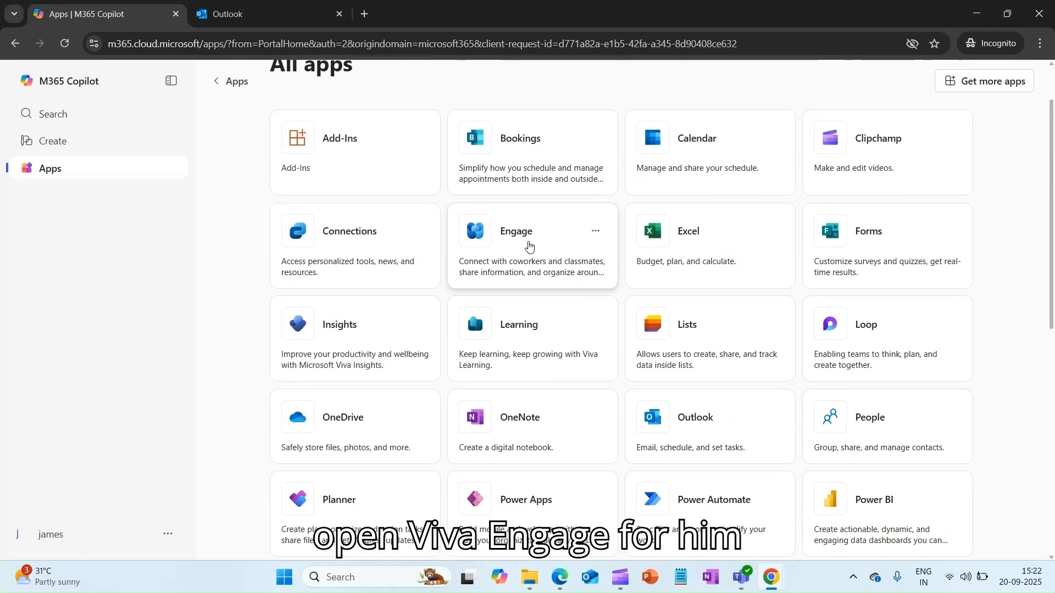
pyautogui.click(552, 246)
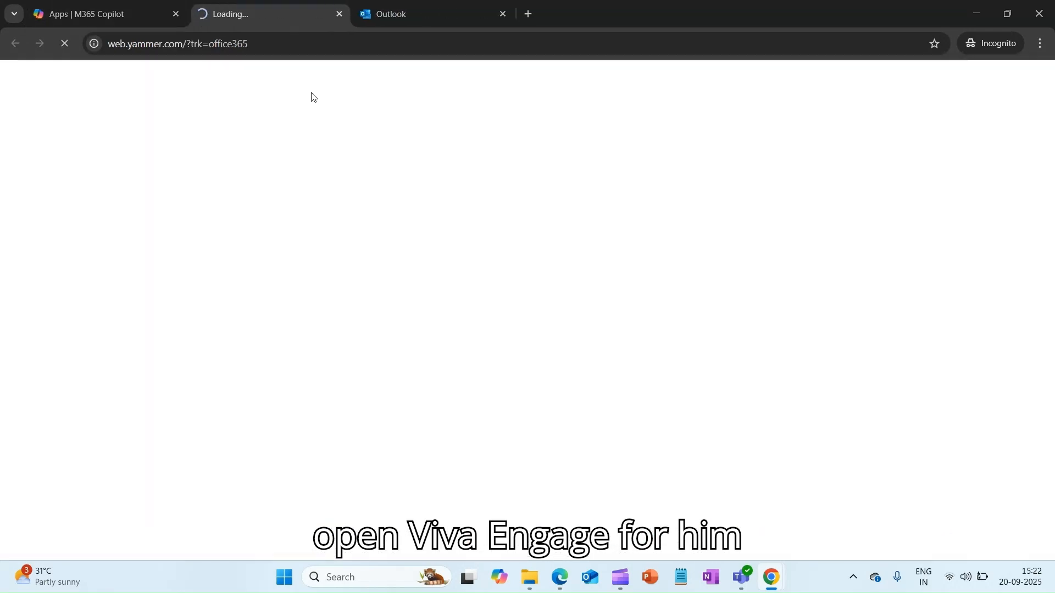
pyautogui.click(138, 16)
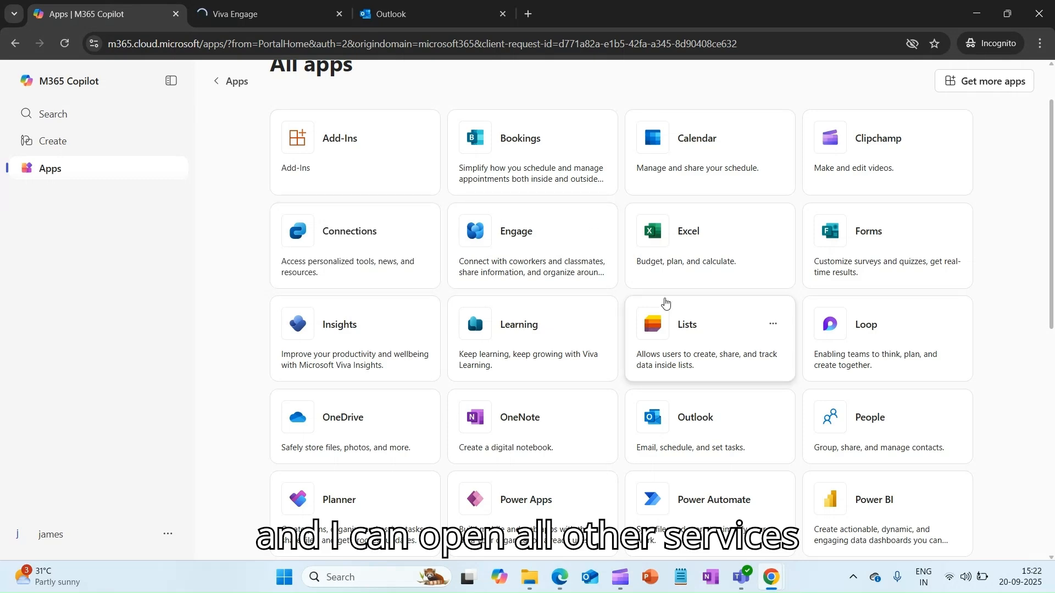
pyautogui.scroll(-8, 662, 264)
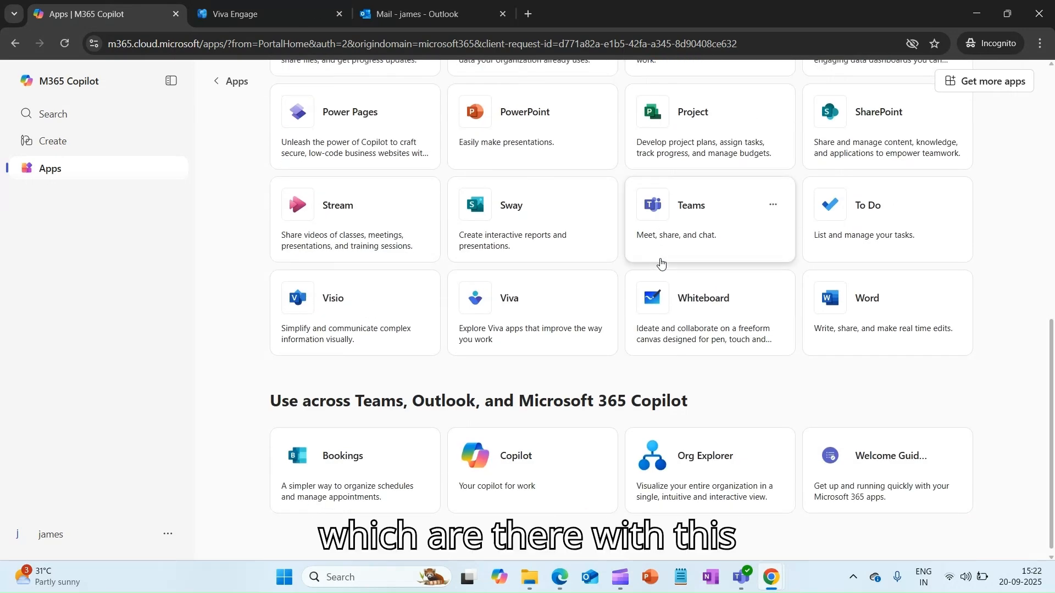